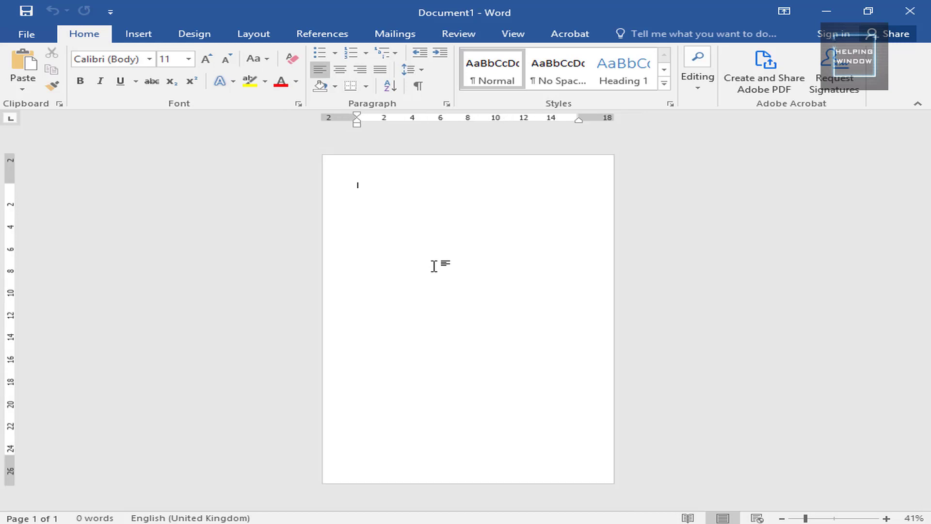
# - Check which paper size the blank document uses
pyautogui.click(193, 35)
pyautogui.click(249, 35)
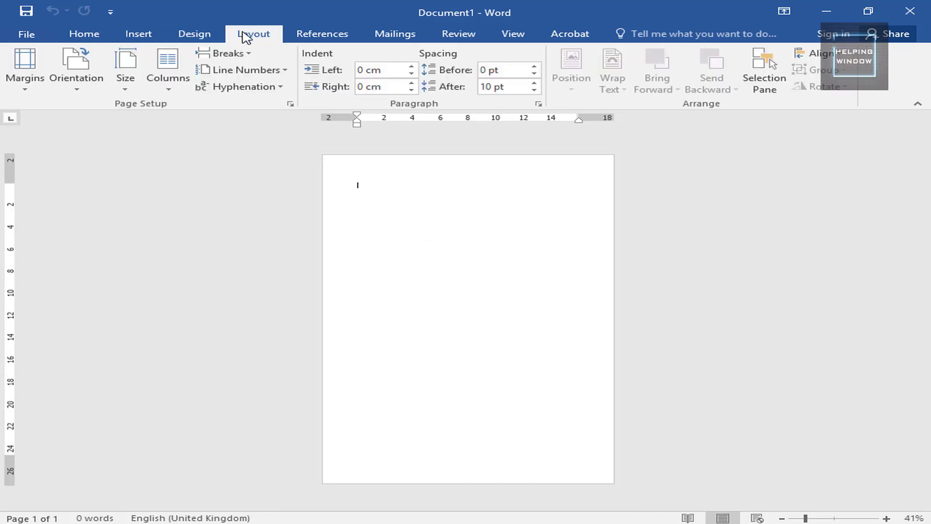
pyautogui.click(184, 82)
pyautogui.click(163, 83)
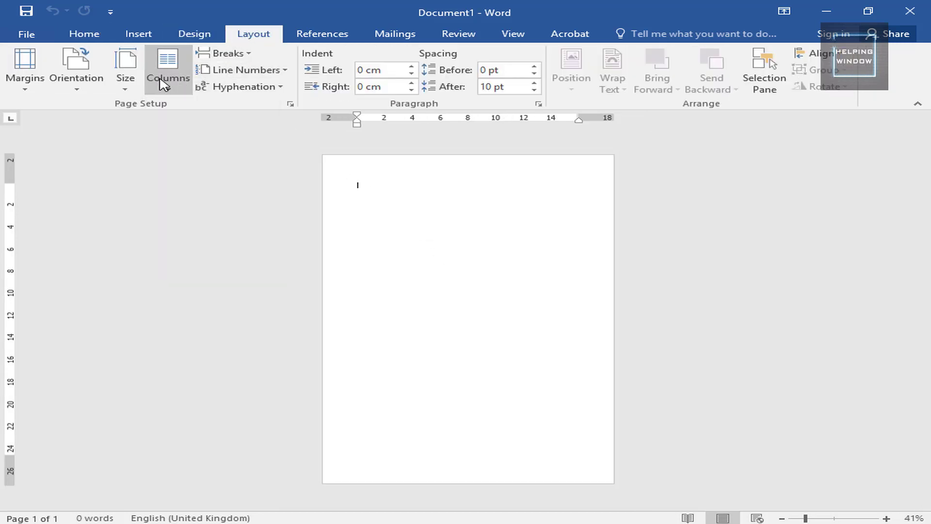
pyautogui.click(125, 81)
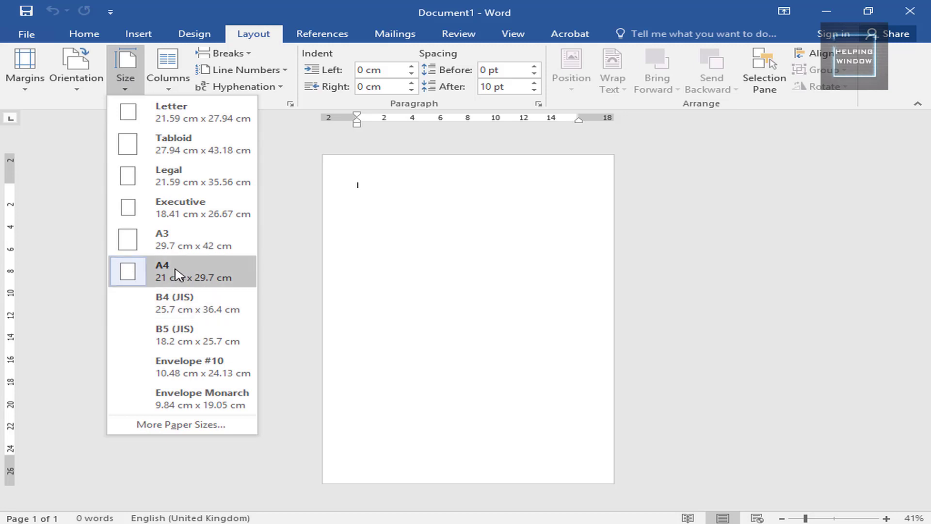
pyautogui.click(499, 264)
pyautogui.click(87, 35)
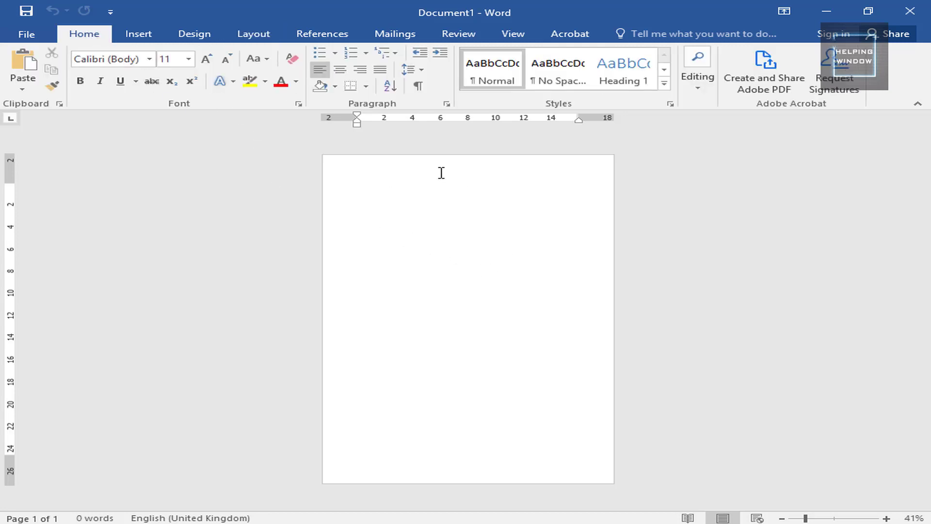
# - Set the page colour to Blue, Accent 1, Lighter 80%
pyautogui.click(208, 34)
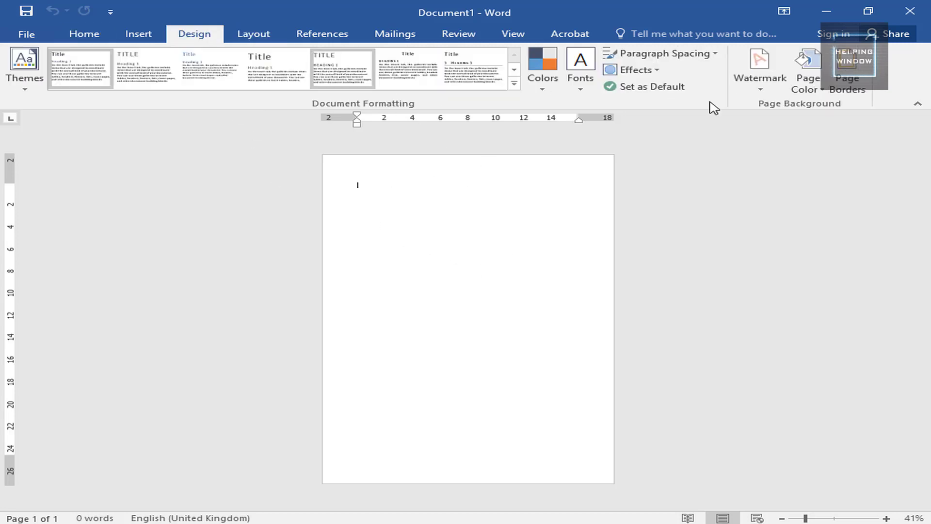
pyautogui.click(808, 97)
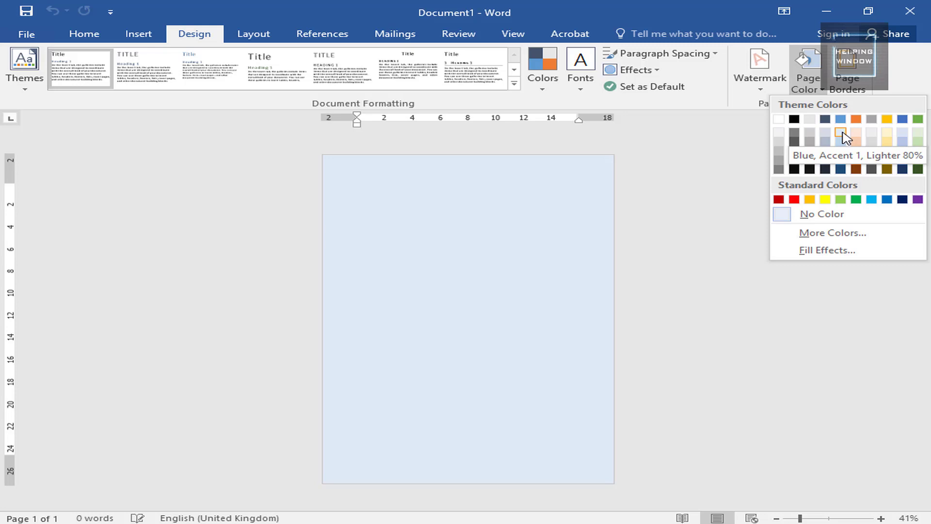
pyautogui.click(842, 133)
pyautogui.scroll(2, 407, 233)
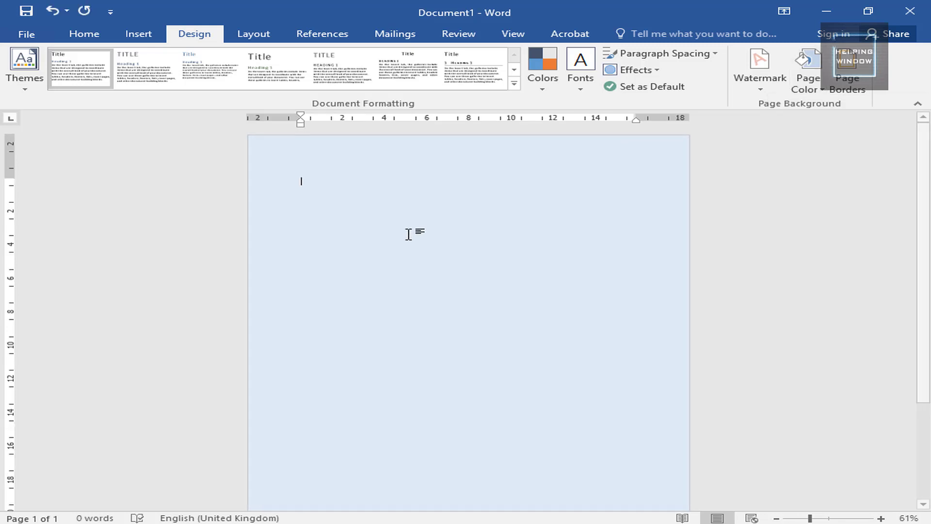
pyautogui.scroll(-2, 407, 233)
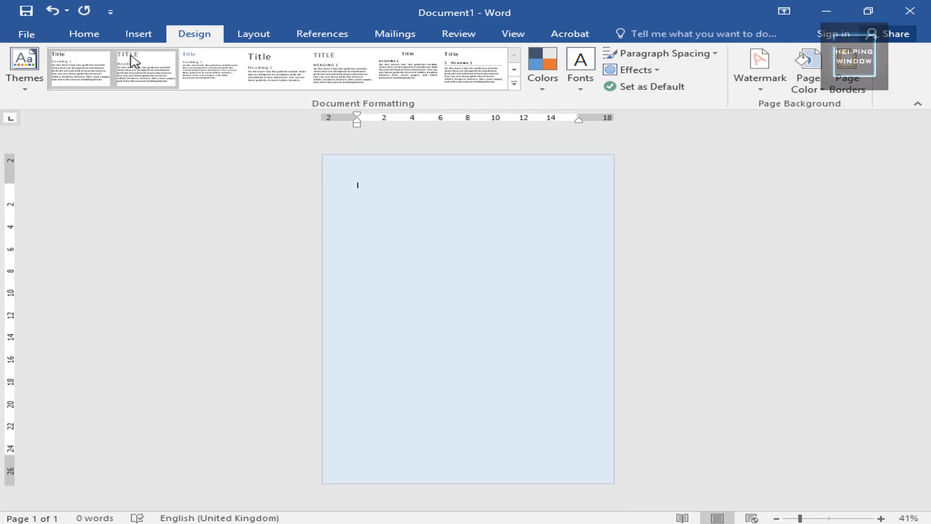
# - Insert the red ribbon picture pngwing.com.787png.png from the merry christmas01 folder on the desktop
pyautogui.click(137, 35)
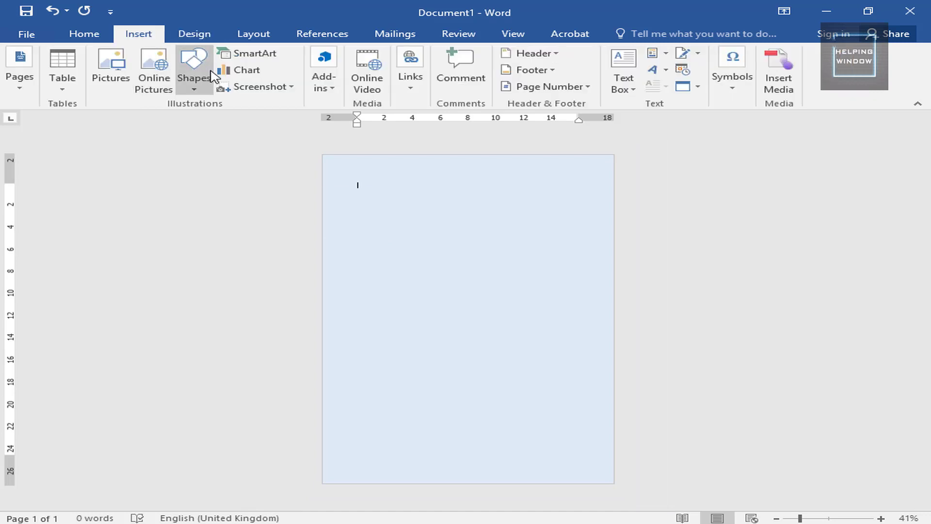
pyautogui.click(119, 85)
pyautogui.click(73, 131)
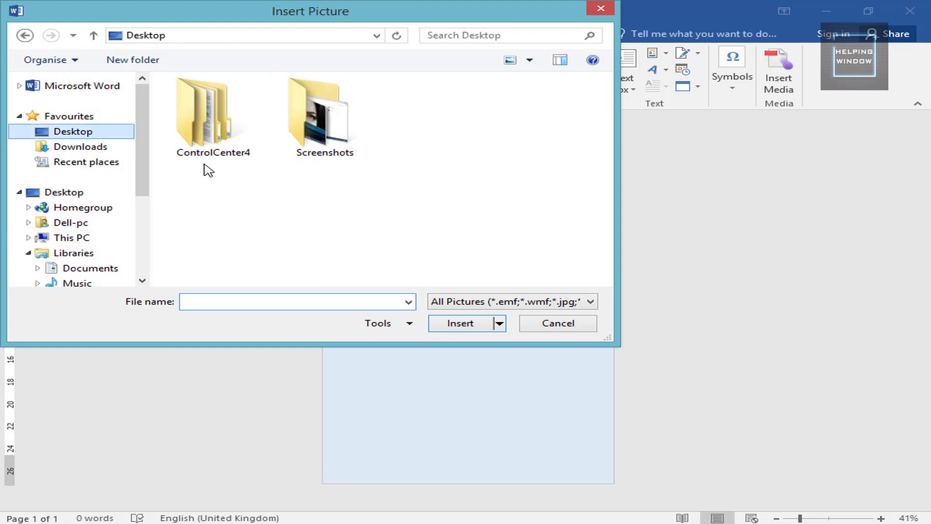
pyautogui.scroll(-5, 319, 181)
pyautogui.doubleClick(282, 140)
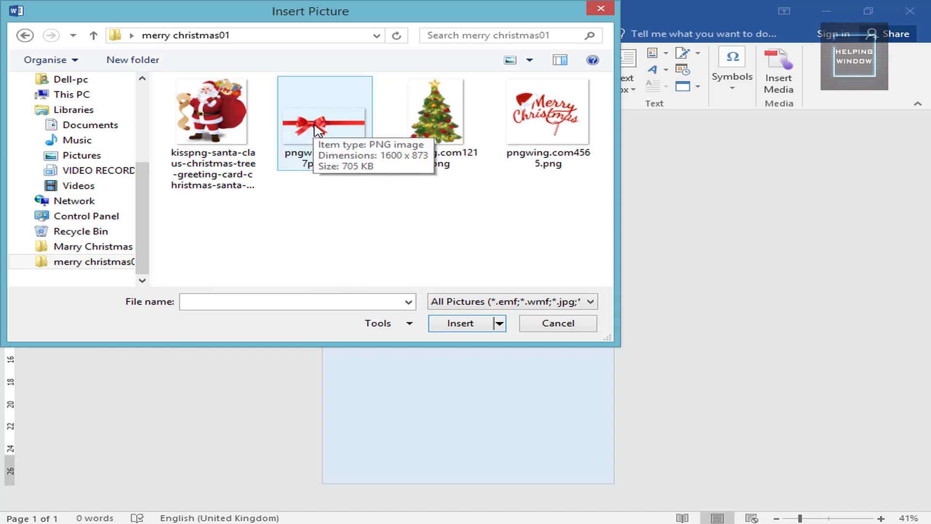
pyautogui.click(450, 141)
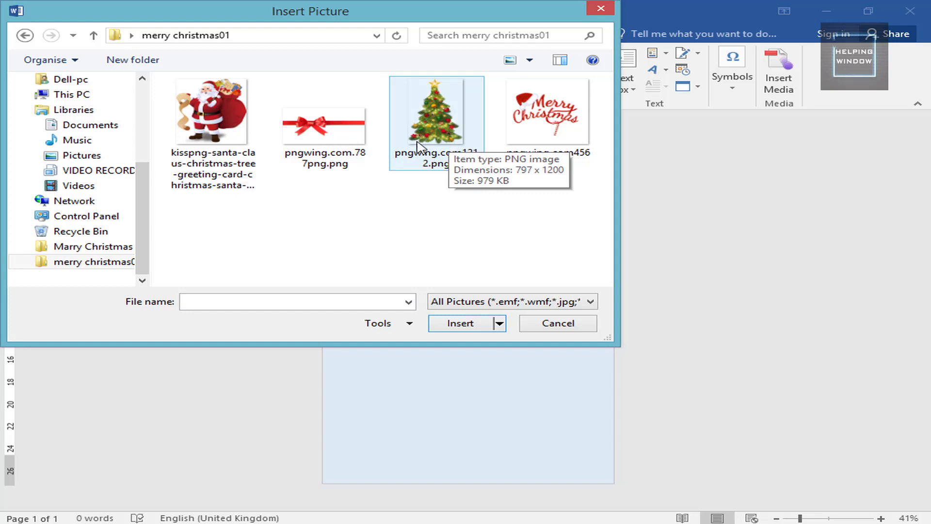
pyautogui.click(326, 146)
pyautogui.doubleClick(326, 146)
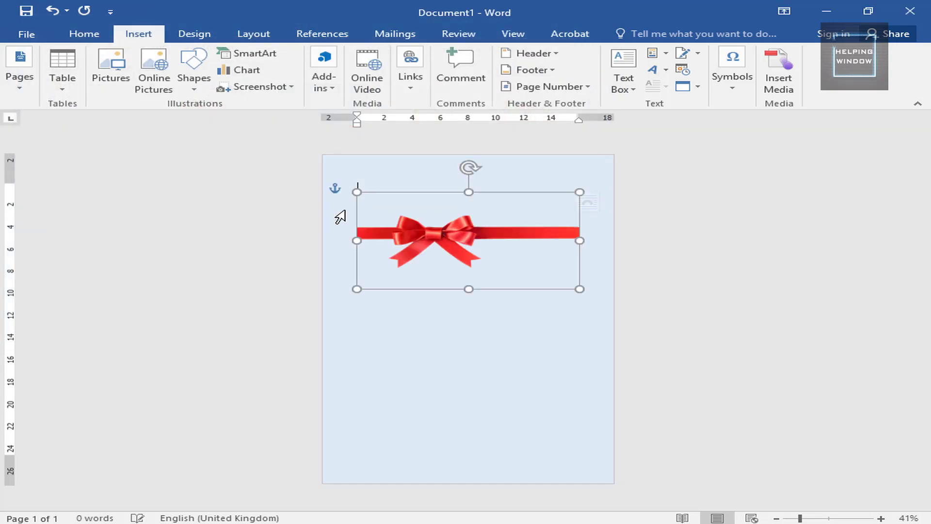
# - Move the ribbon picture to the lower part of the page and enlarge it to about 11.8 × 21.6 cm, spanning the page width
pyautogui.moveTo(430, 239); pyautogui.dragTo(393, 409)
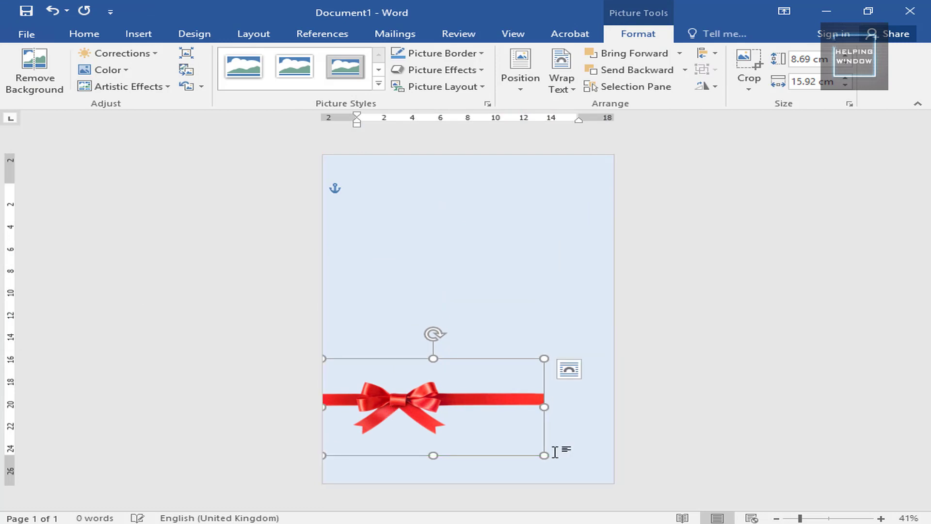
pyautogui.click(711, 60)
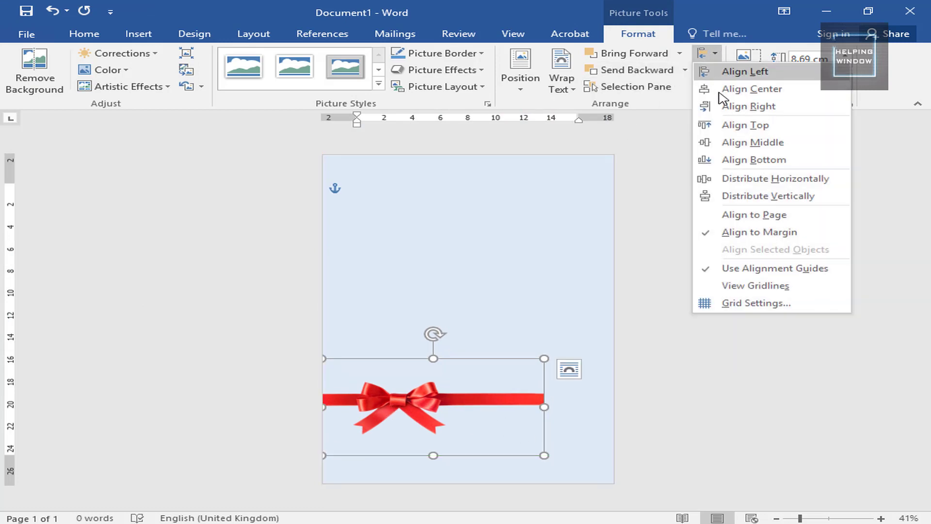
pyautogui.click(744, 159)
pyautogui.moveTo(480, 414); pyautogui.dragTo(470, 364)
pyautogui.moveTo(535, 456); pyautogui.dragTo(614, 478)
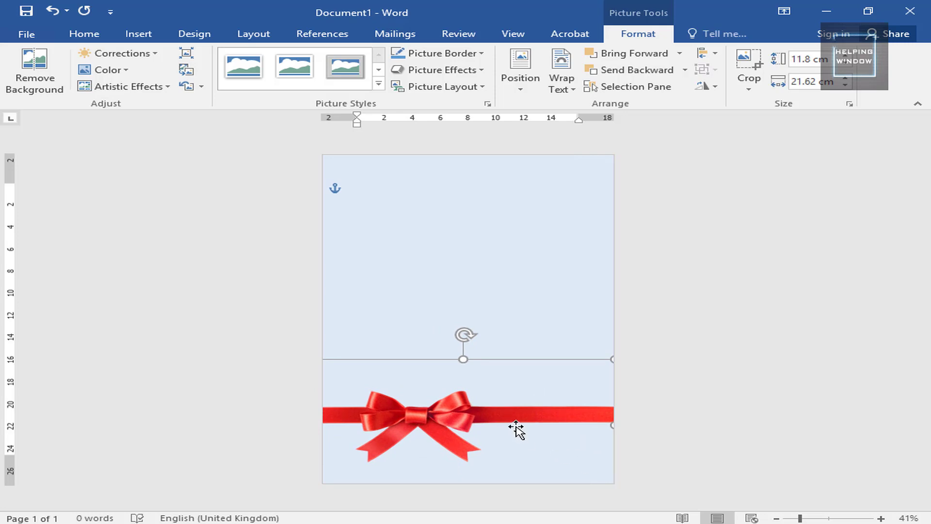
pyautogui.moveTo(516, 429); pyautogui.dragTo(515, 436)
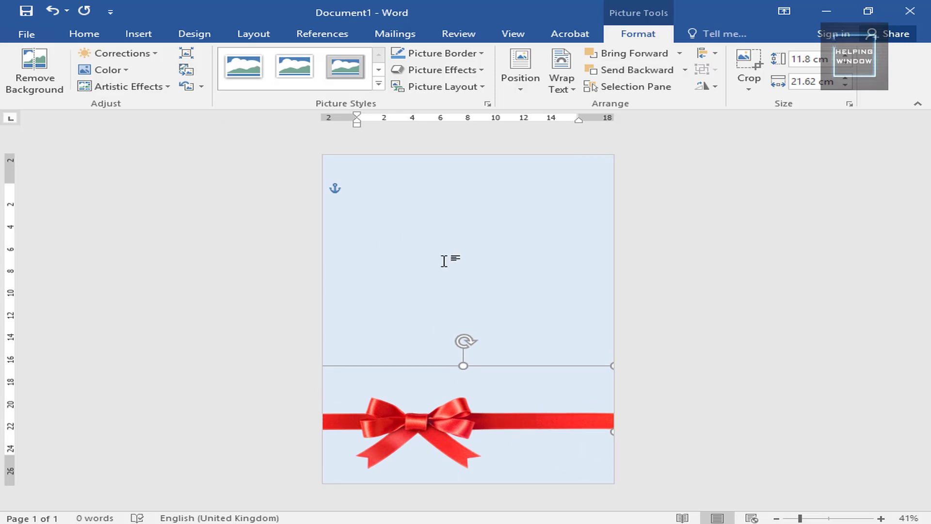
pyautogui.click(376, 232)
# - Draw a rectangle about 5.1 cm high and 20.9 cm wide across the bottom of the page, from the ribbon band down
pyautogui.click(138, 34)
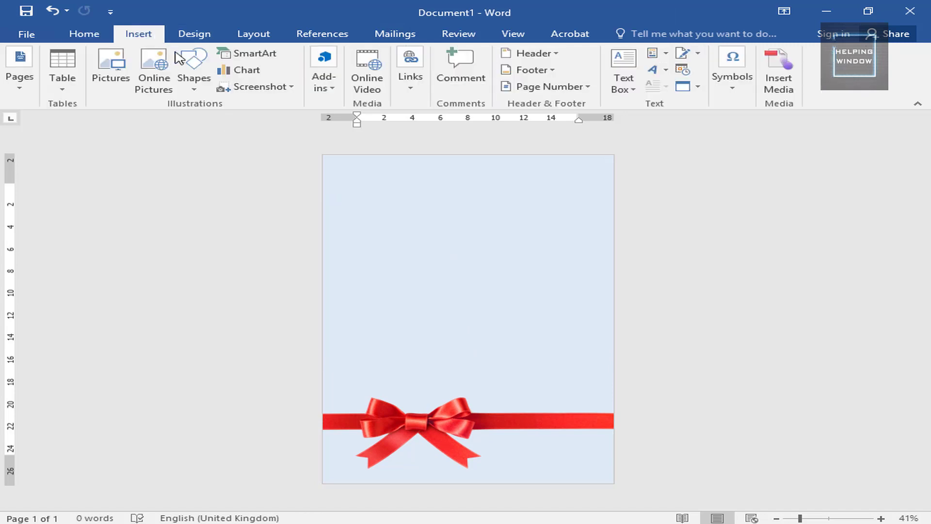
pyautogui.click(193, 73)
pyautogui.click(241, 120)
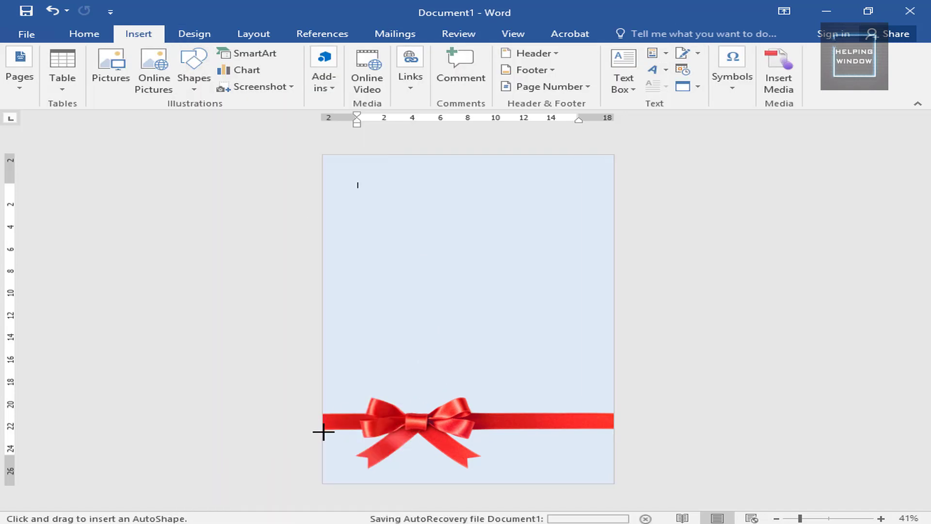
pyautogui.moveTo(323, 430); pyautogui.dragTo(614, 483)
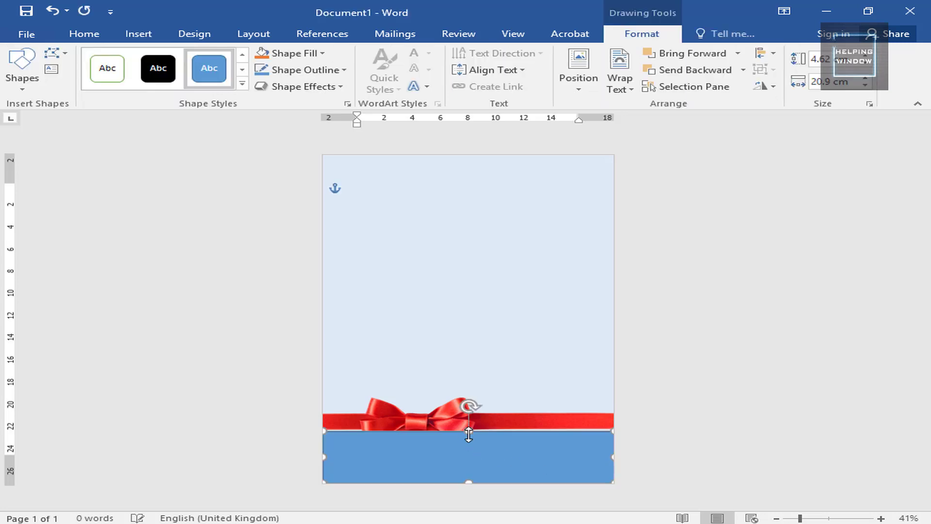
pyautogui.moveTo(468, 426); pyautogui.dragTo(468, 426)
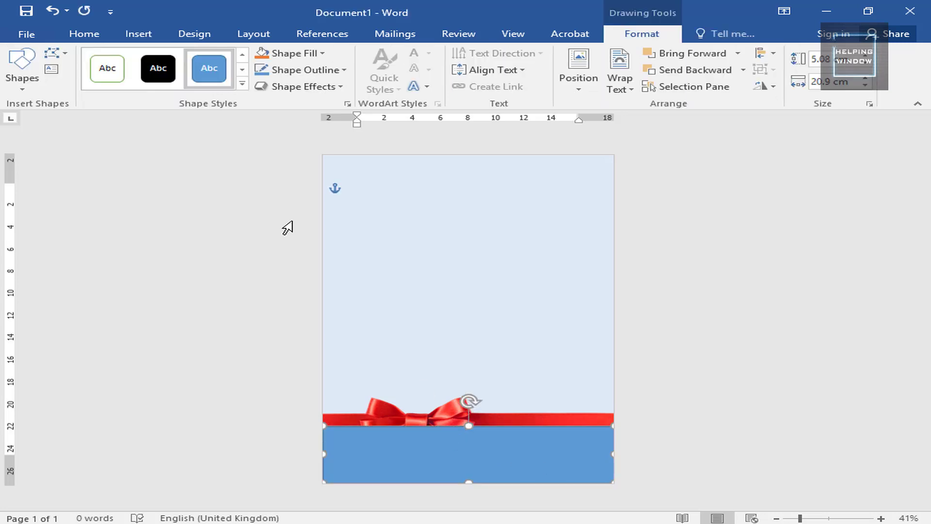
# - Give the rectangle the solid black style with no outline and send it backward behind the ribbon
pyautogui.click(156, 69)
pyautogui.click(292, 71)
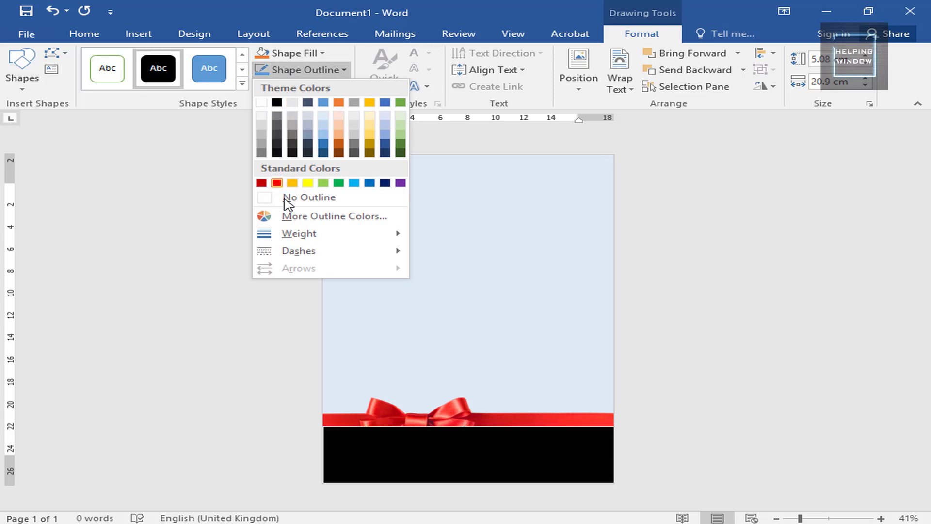
pyautogui.click(290, 198)
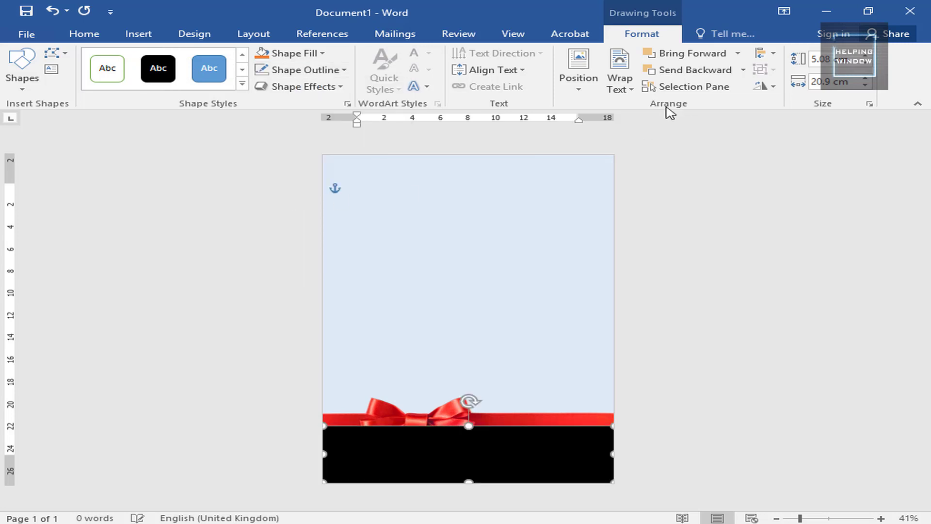
pyautogui.click(682, 76)
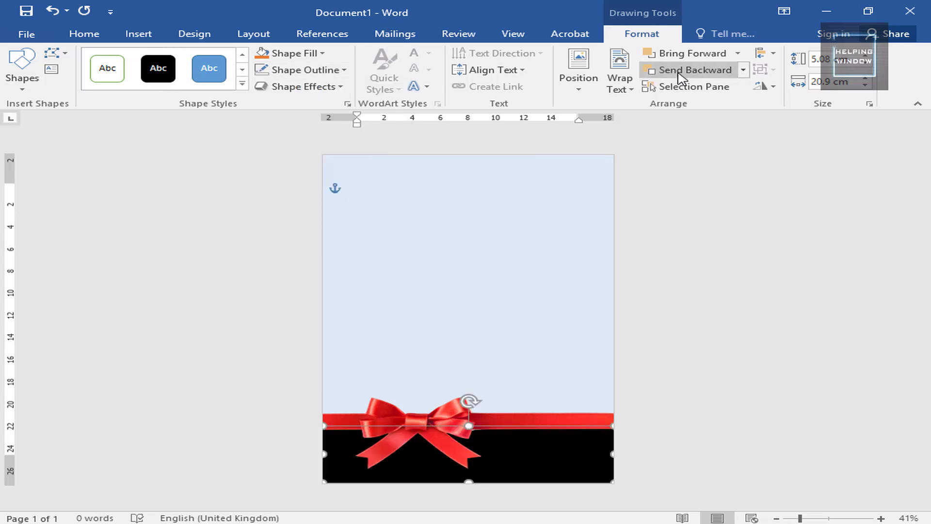
pyautogui.click(465, 364)
# - Shift the ribbon picture slightly down so its band covers the top edge of the black rectangle
pyautogui.click(476, 430)
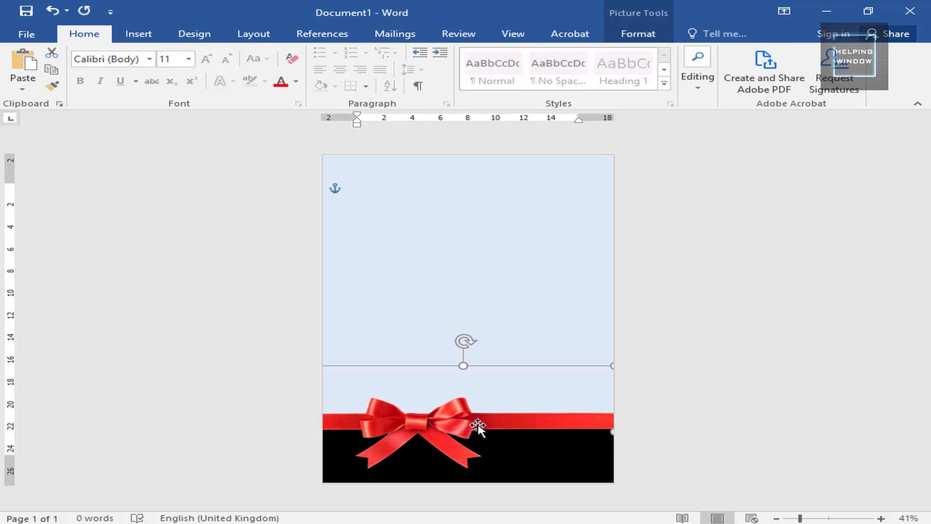
pyautogui.moveTo(477, 426); pyautogui.dragTo(477, 429)
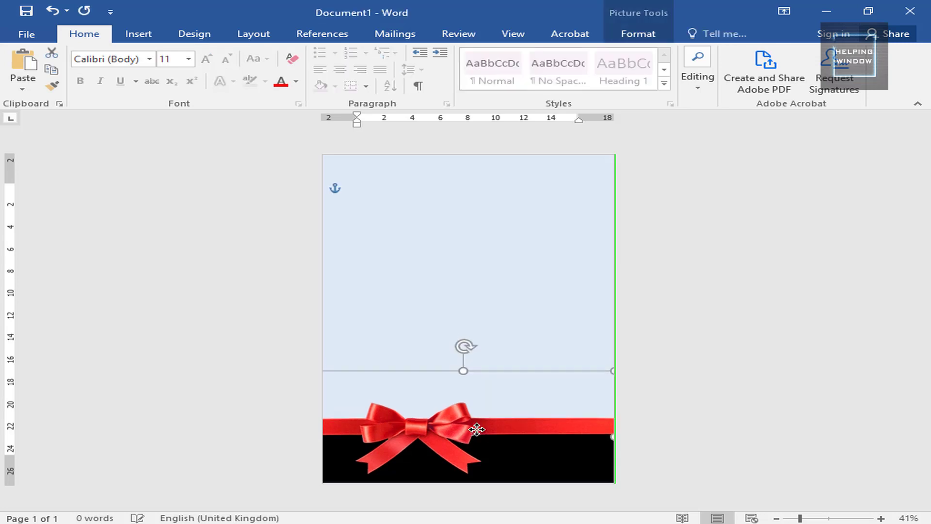
pyautogui.click(484, 325)
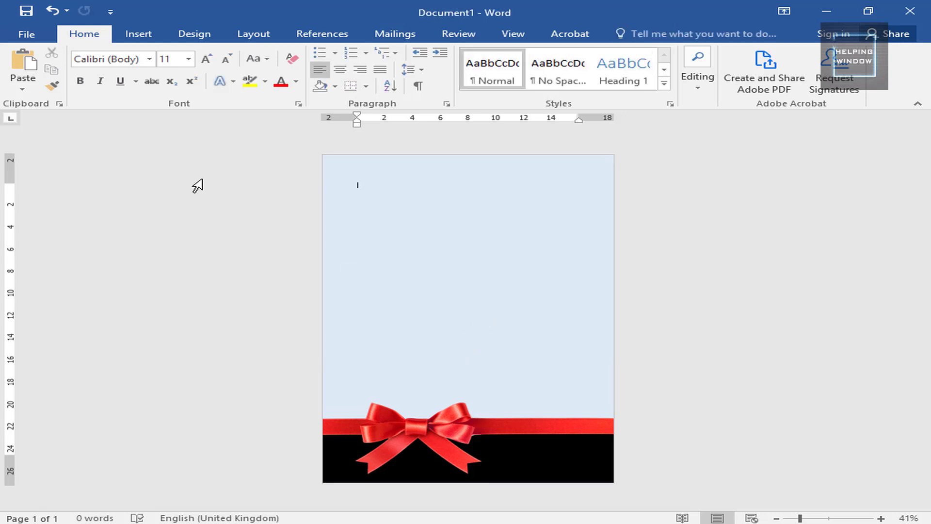
# - Insert the Christmas tree picture pngwing.com1212.png at the page's lower left and enlarge it to about 14.3 × 9.5 cm
pyautogui.click(138, 33)
pyautogui.click(111, 68)
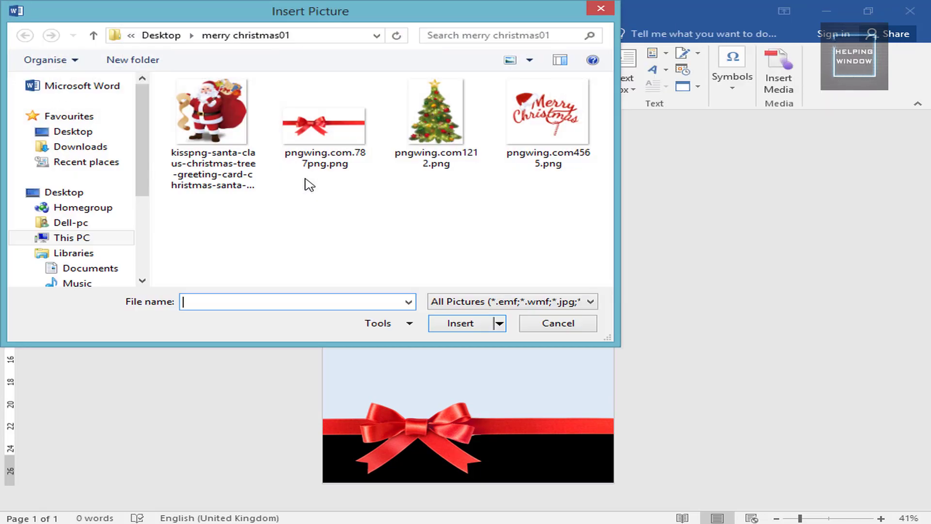
pyautogui.doubleClick(473, 165)
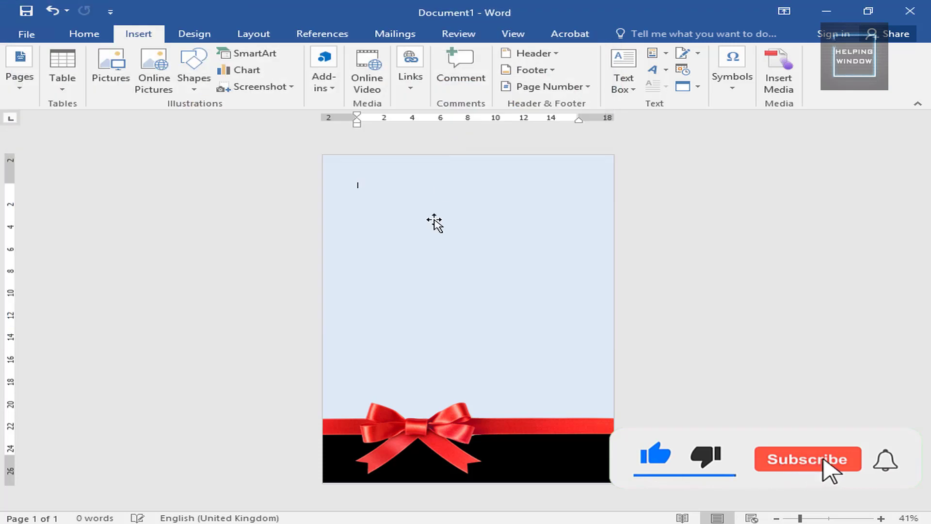
pyautogui.moveTo(405, 284); pyautogui.dragTo(369, 382)
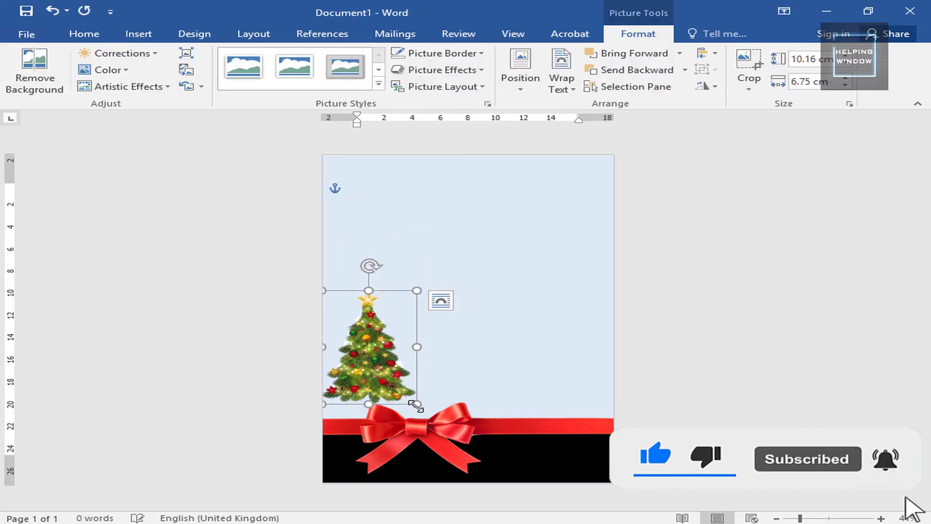
pyautogui.moveTo(434, 421); pyautogui.dragTo(455, 450)
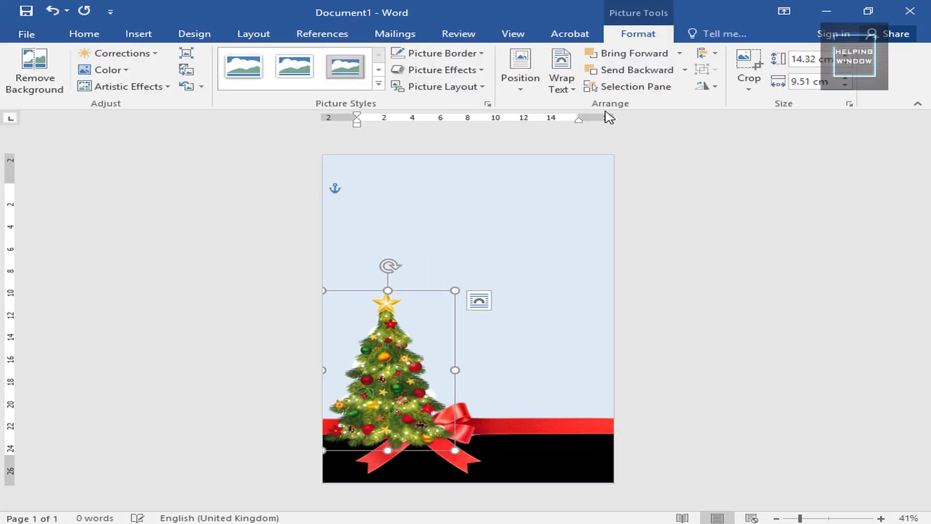
# - Send the tree picture backward behind the ribbon and raise it so its base meets the ribbon band at the page's left edge
pyautogui.click(623, 72)
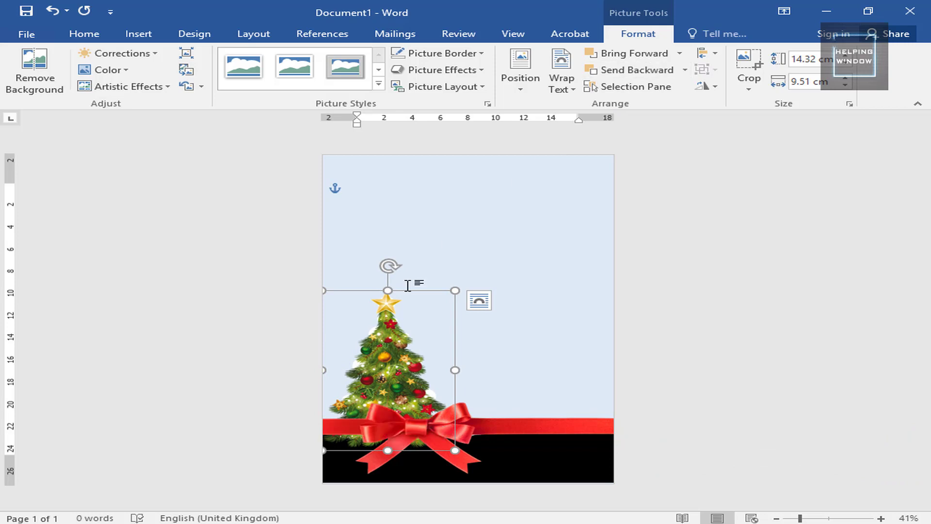
pyautogui.moveTo(353, 368); pyautogui.dragTo(361, 347)
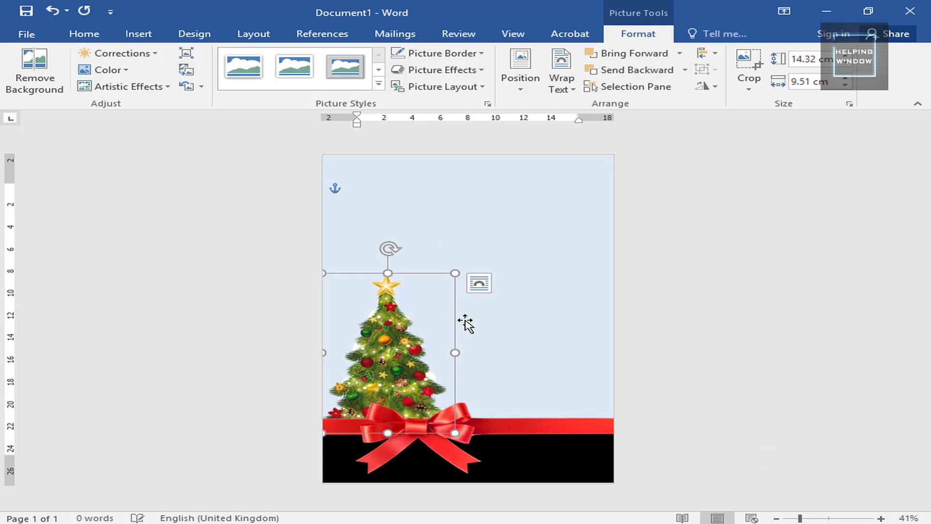
pyautogui.moveTo(394, 339); pyautogui.dragTo(395, 340)
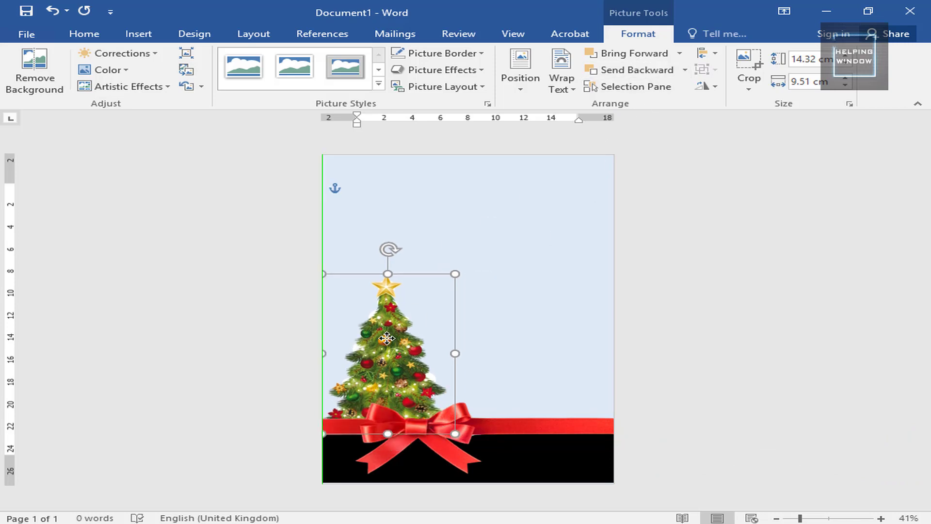
pyautogui.click(412, 259)
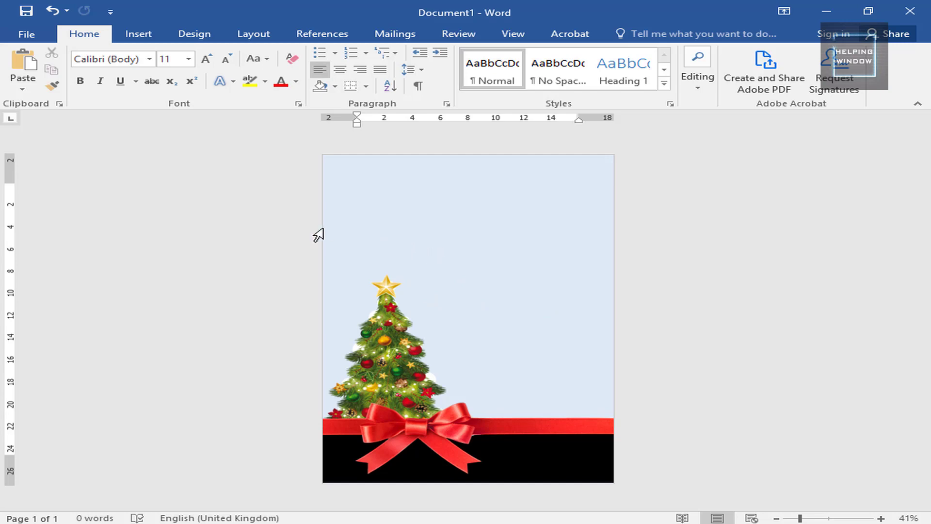
pyautogui.click(140, 35)
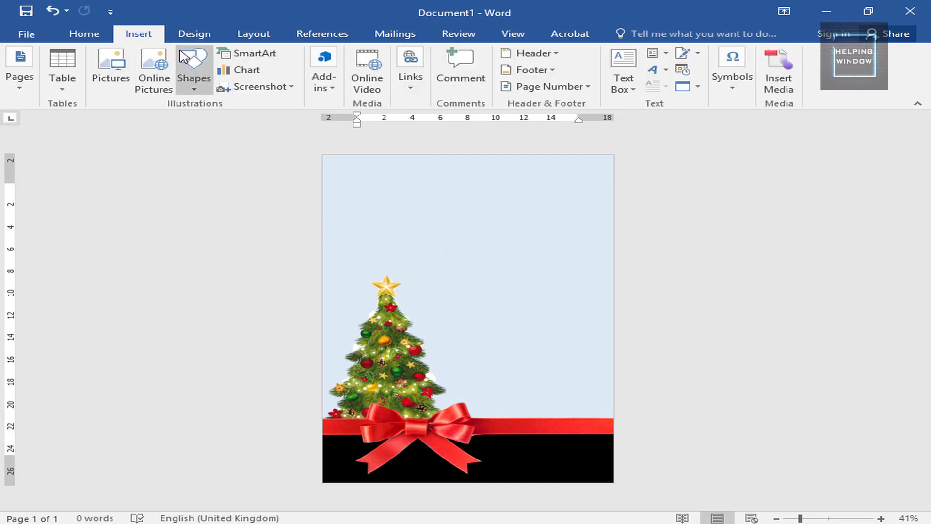
pyautogui.click(193, 73)
pyautogui.click(200, 78)
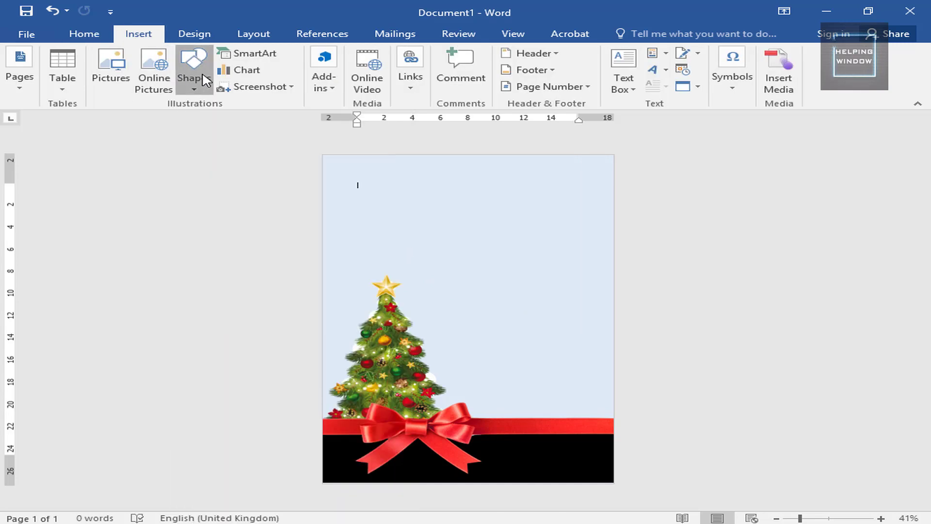
pyautogui.click(129, 86)
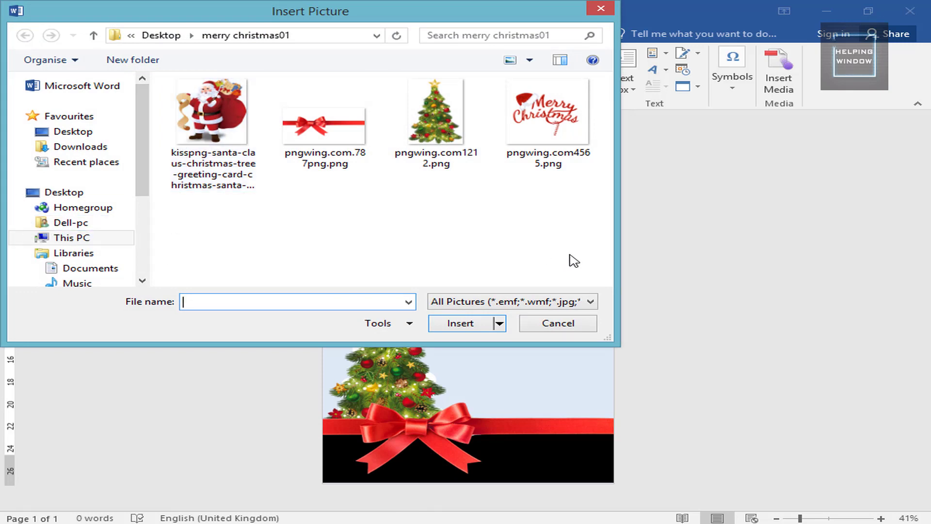
pyautogui.click(559, 323)
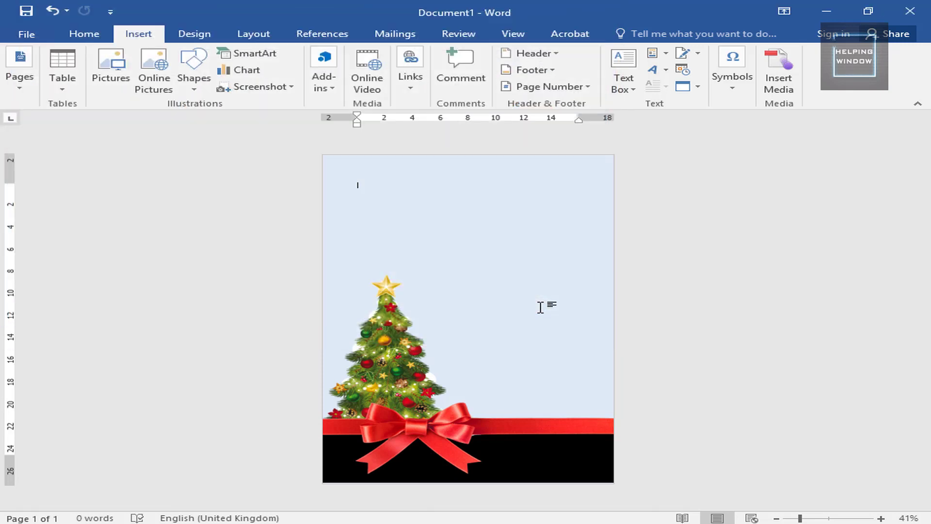
# - Draw a 5-point star about 1.76 × 1.76 cm in the page's upper left area
pyautogui.click(196, 73)
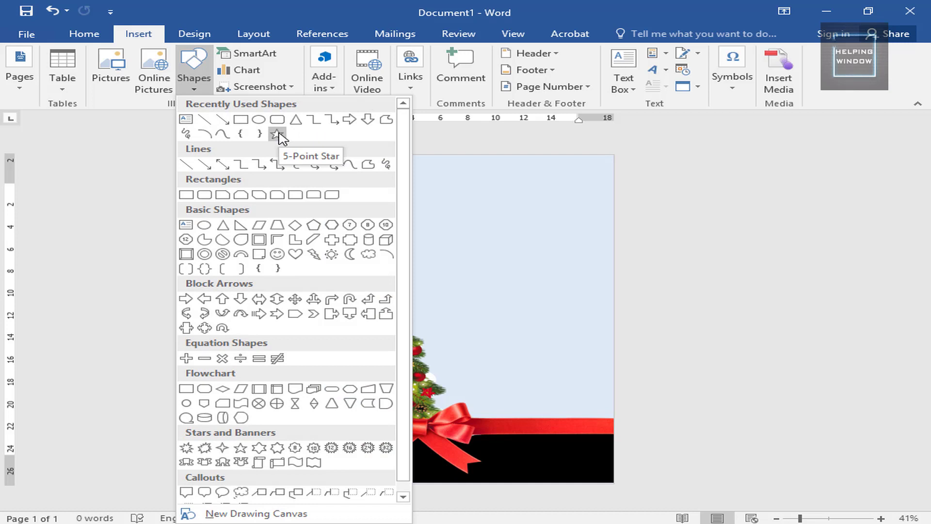
pyautogui.click(278, 134)
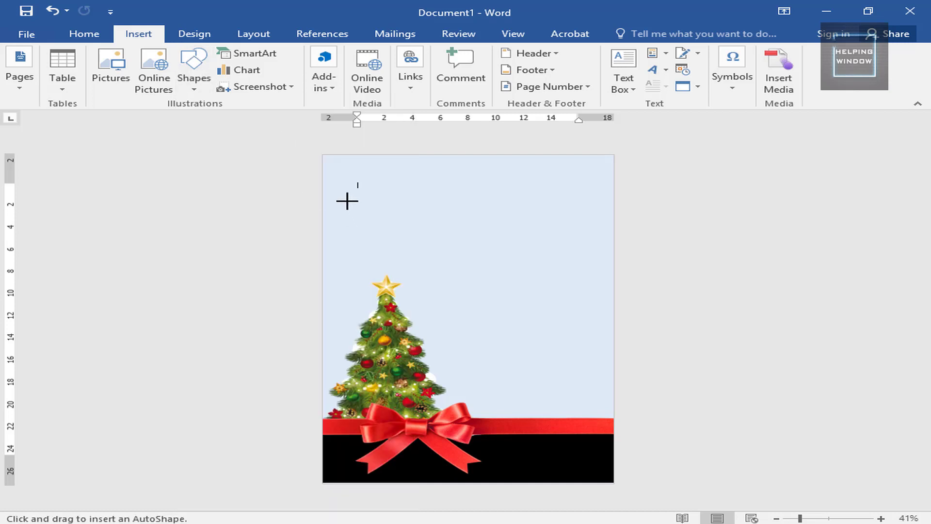
pyautogui.moveTo(346, 204); pyautogui.dragTo(370, 222)
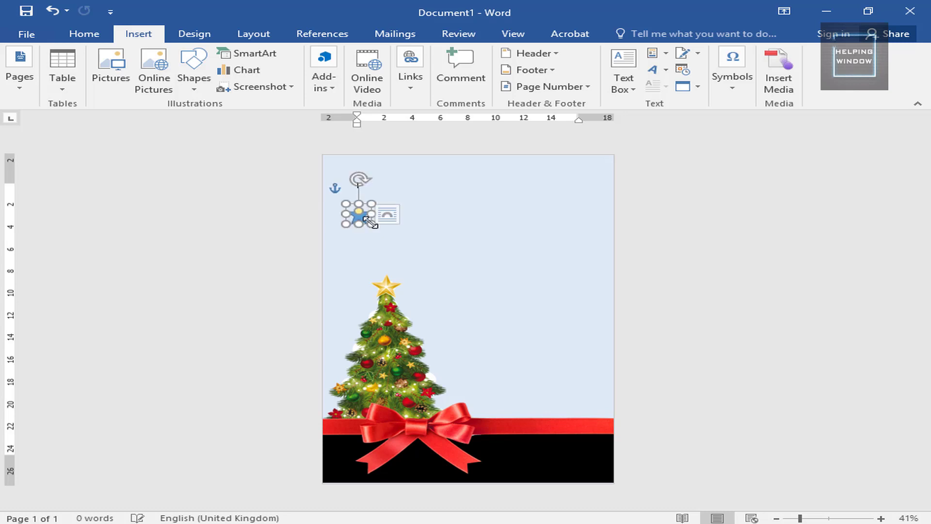
# - Fill the star with standard red and remove its outline
pyautogui.click(294, 55)
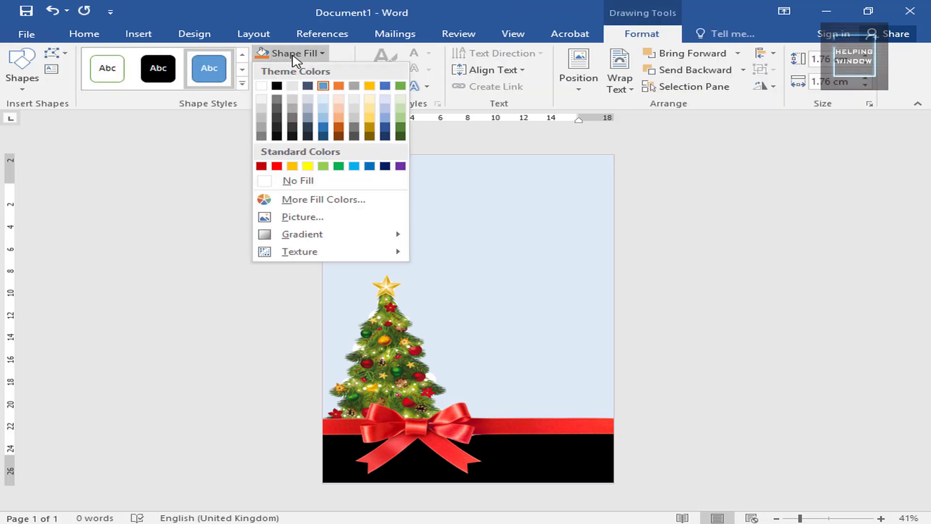
pyautogui.click(276, 167)
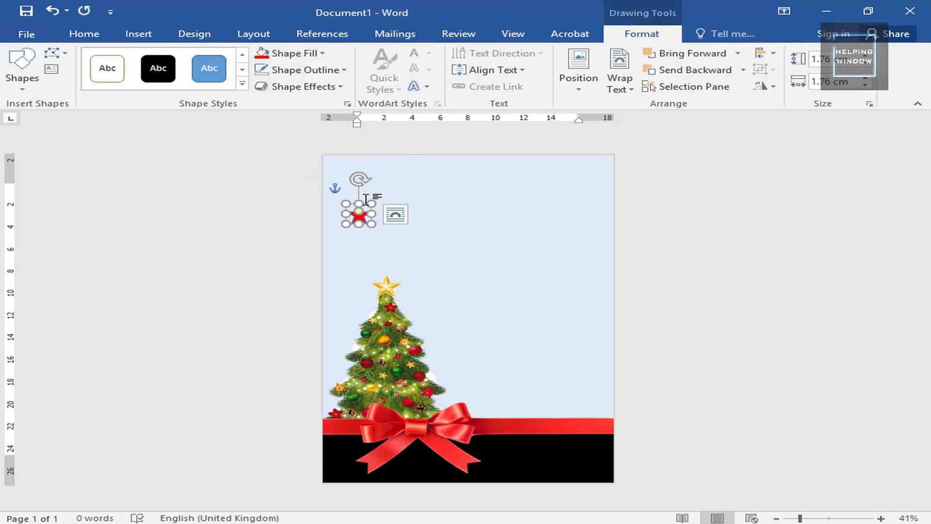
pyautogui.click(303, 70)
pyautogui.click(301, 197)
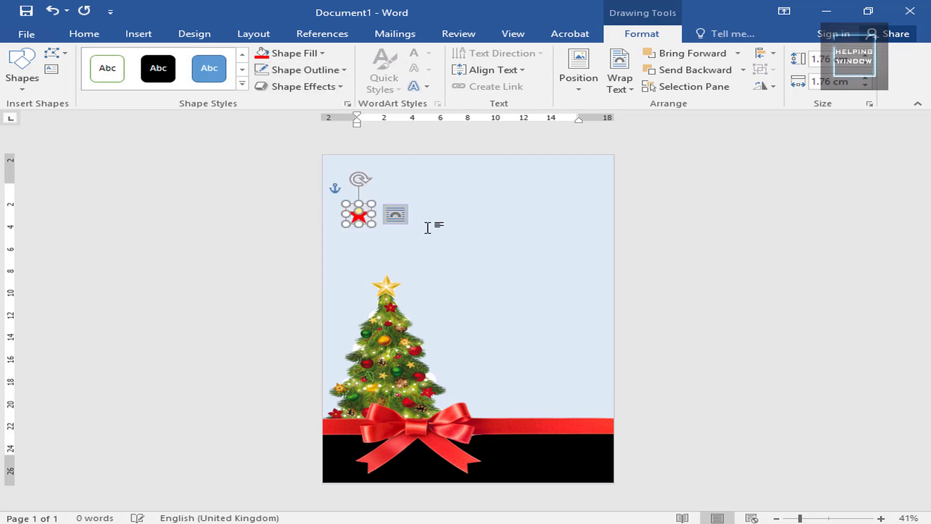
# - Try the standard dark red fill on the star and set it back to standard red
pyautogui.click(349, 227)
pyautogui.click(361, 213)
pyautogui.keyDown('ctrl'); pyautogui.scroll(2, 368, 213); pyautogui.keyUp('ctrl')
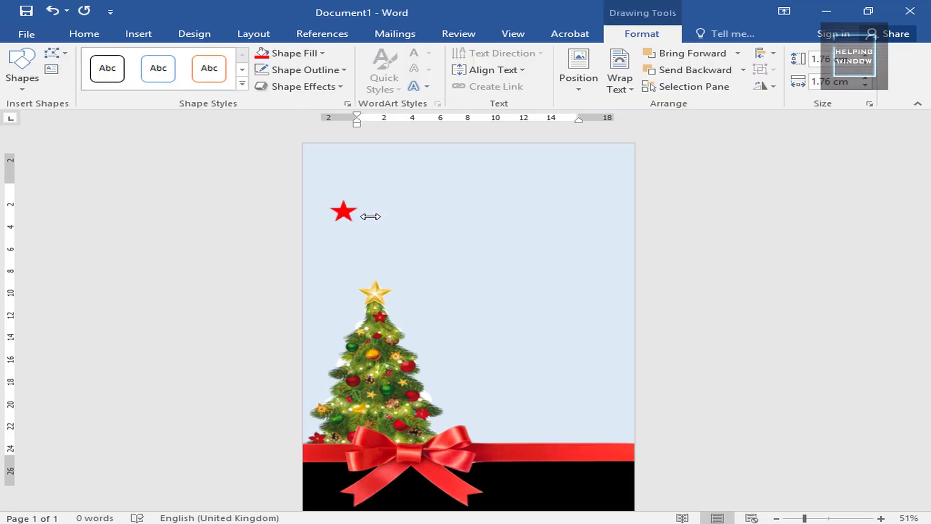
pyautogui.click(281, 53)
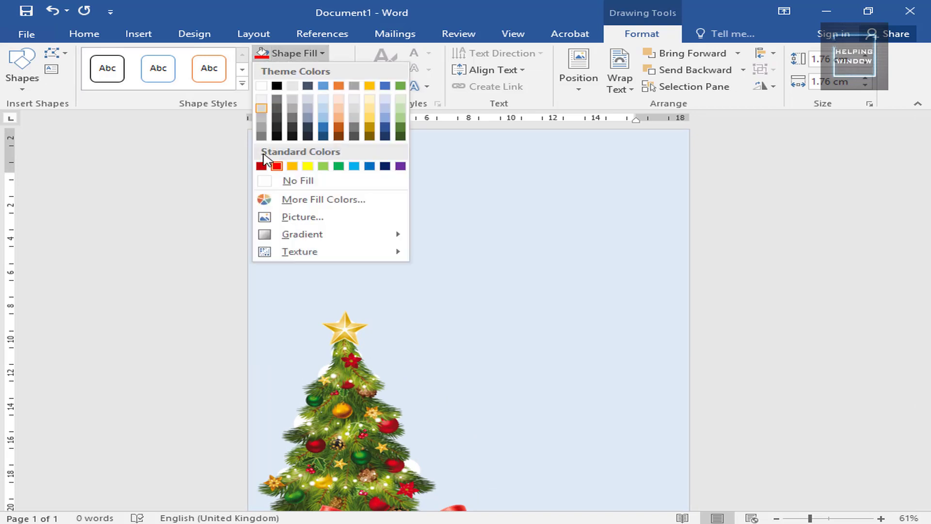
pyautogui.click(262, 166)
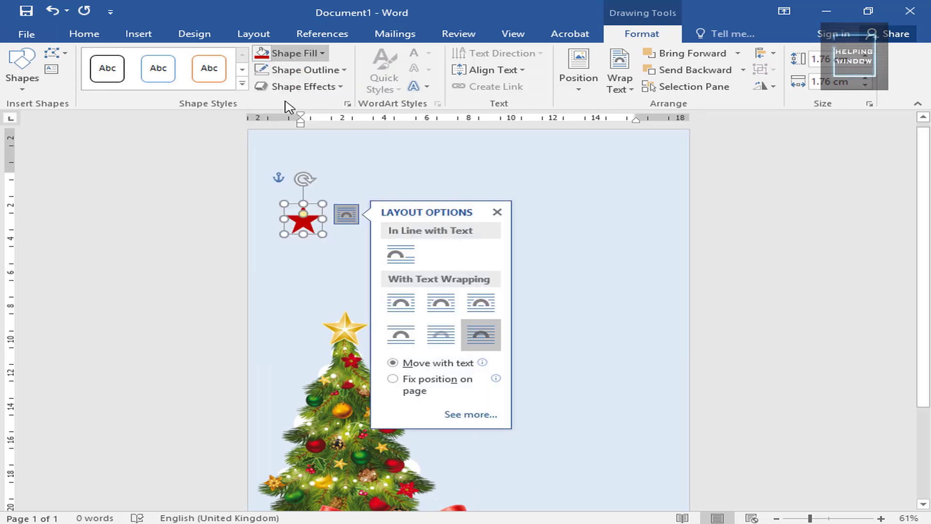
pyautogui.click(291, 53)
pyautogui.click(277, 166)
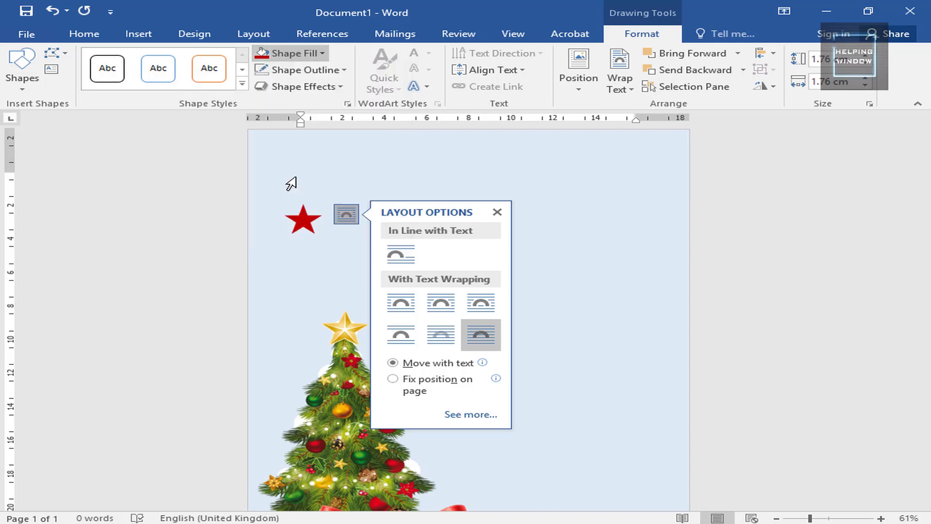
pyautogui.click(497, 212)
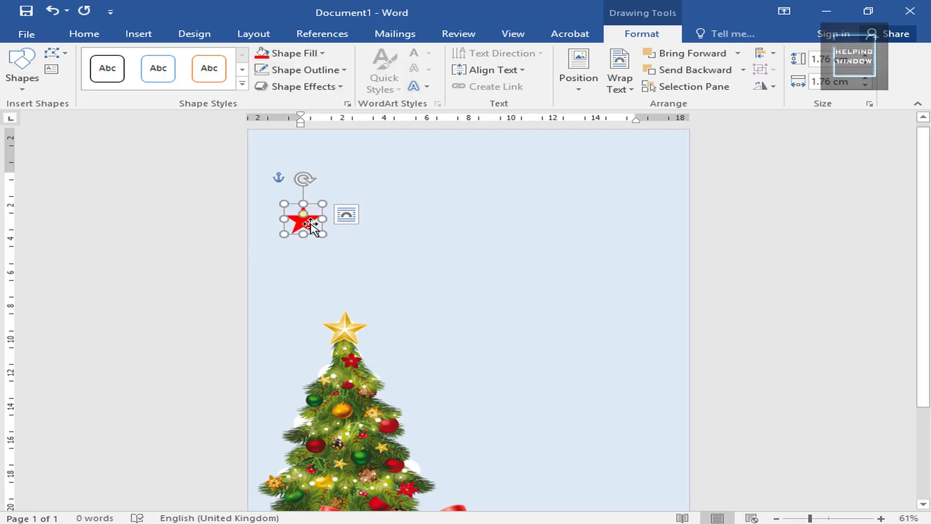
# - Scatter five copies of the red star over the page: above the tree, near the upper edge, at the upper right, at the right edge and mid-page
pyautogui.moveTo(314, 227); pyautogui.dragTo(689, 426)
pyautogui.click(668, 259)
pyautogui.click(641, 214)
pyautogui.click(592, 243)
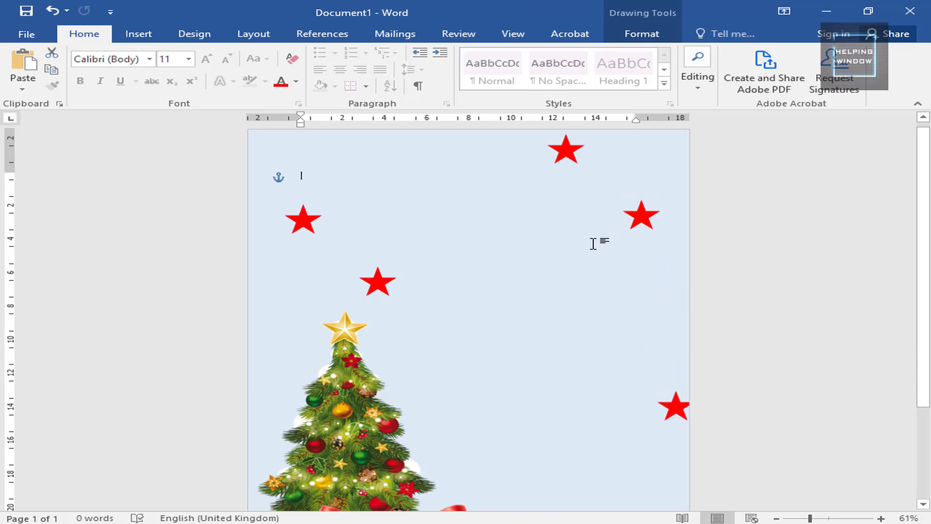
pyautogui.click(376, 291)
pyautogui.moveTo(388, 294); pyautogui.dragTo(505, 377)
pyautogui.click(313, 177)
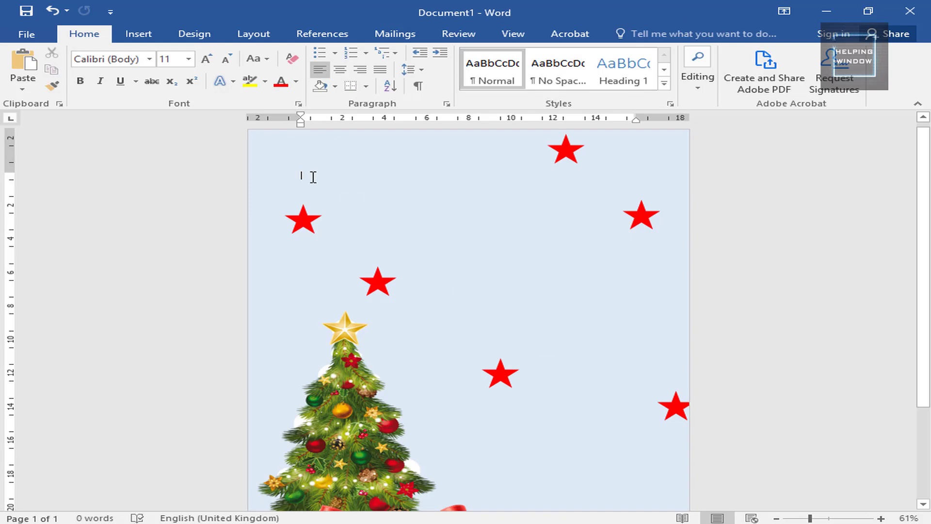
# - Draw a donut shape about 9.64 × 9.64 cm at the upper middle of the page and thin it to a narrow ring
pyautogui.click(139, 34)
pyautogui.click(198, 73)
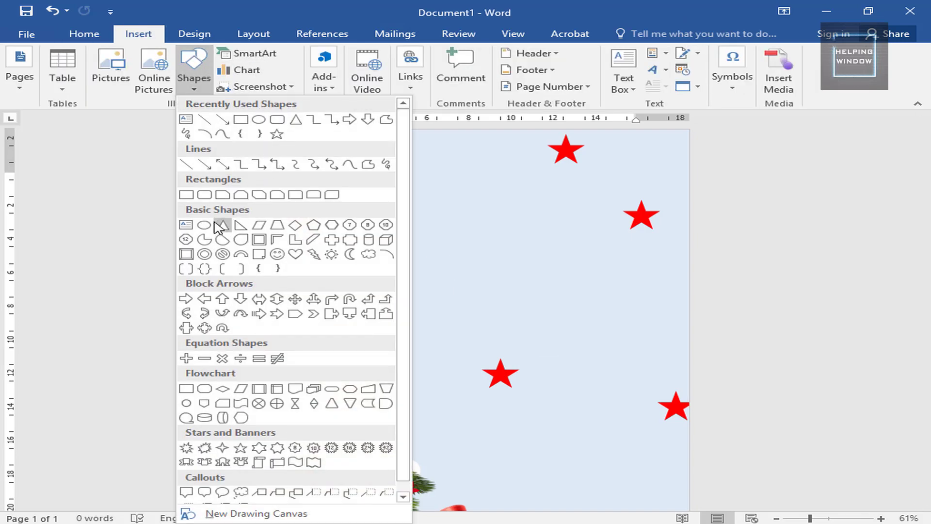
pyautogui.click(204, 254)
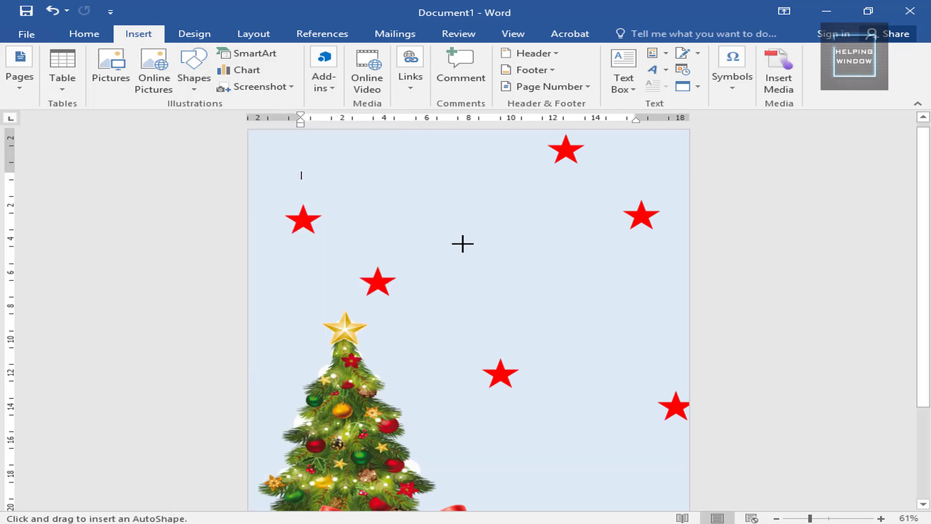
pyautogui.moveTo(400, 186); pyautogui.dragTo(603, 341)
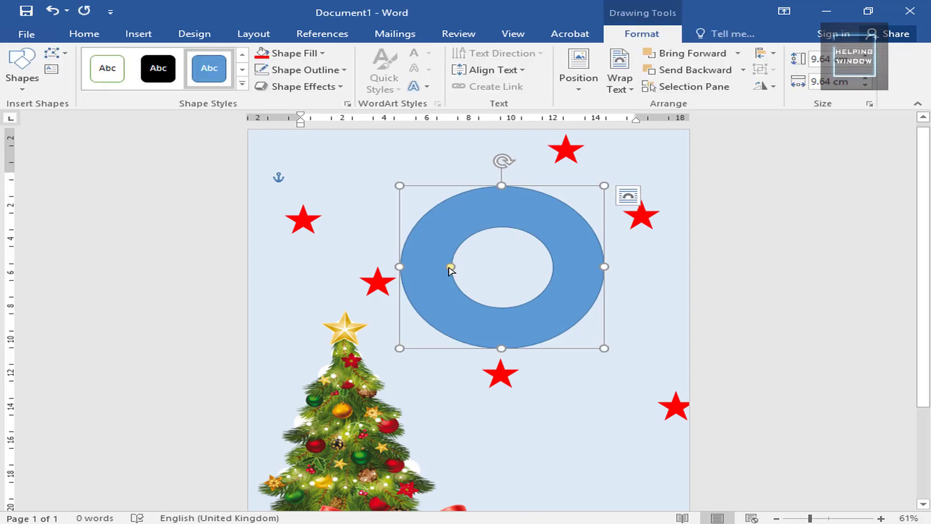
pyautogui.moveTo(450, 267); pyautogui.dragTo(407, 264)
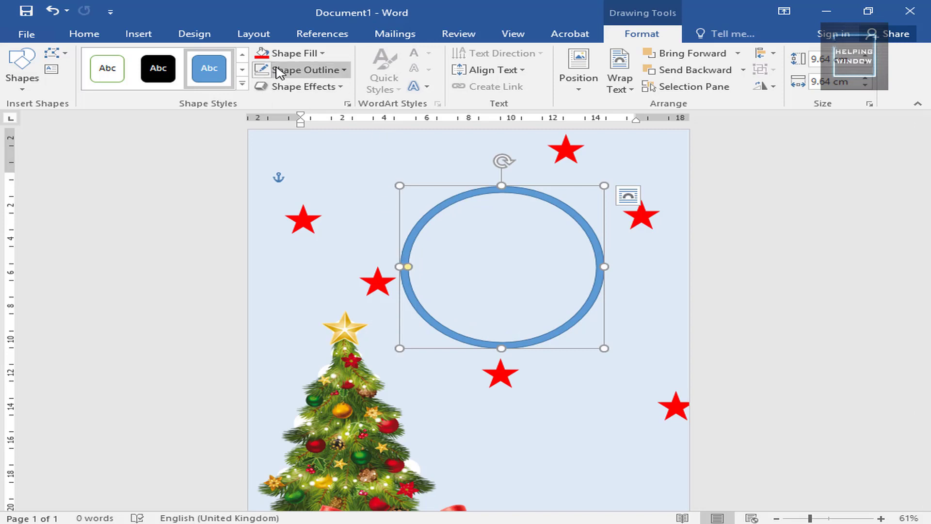
# - Fill the ring with standard purple and remove its outline
pyautogui.click(290, 53)
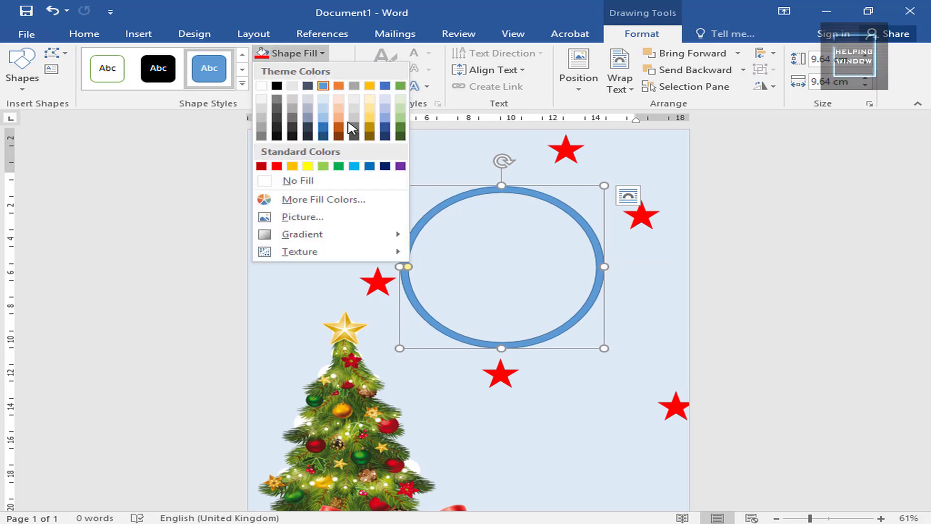
pyautogui.click(400, 167)
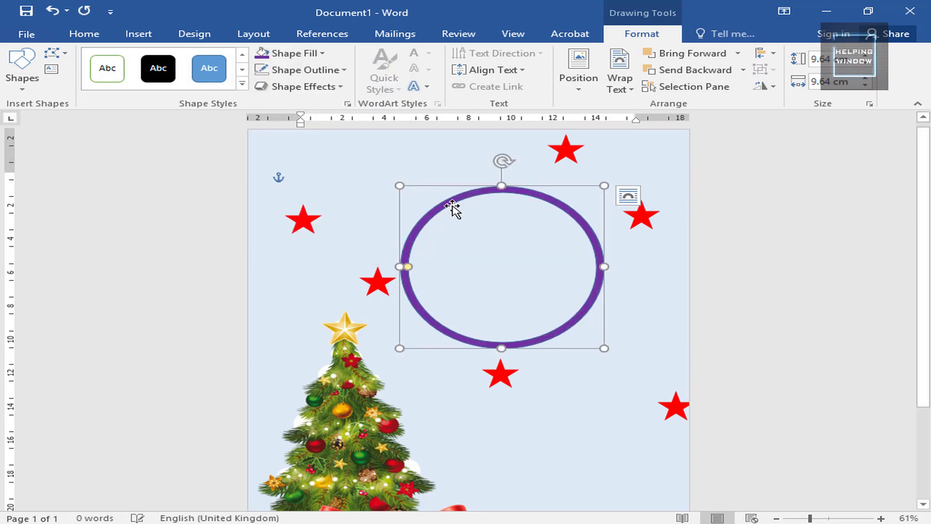
pyautogui.click(310, 69)
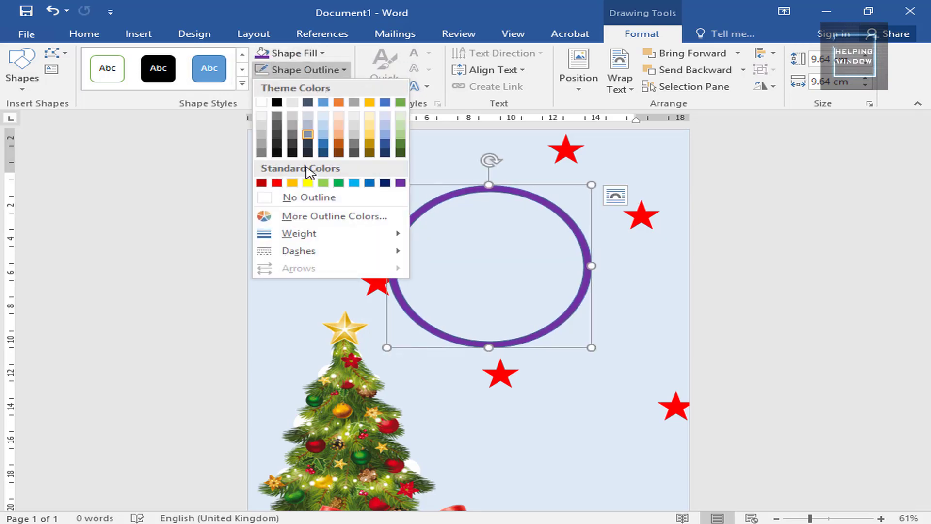
pyautogui.click(302, 198)
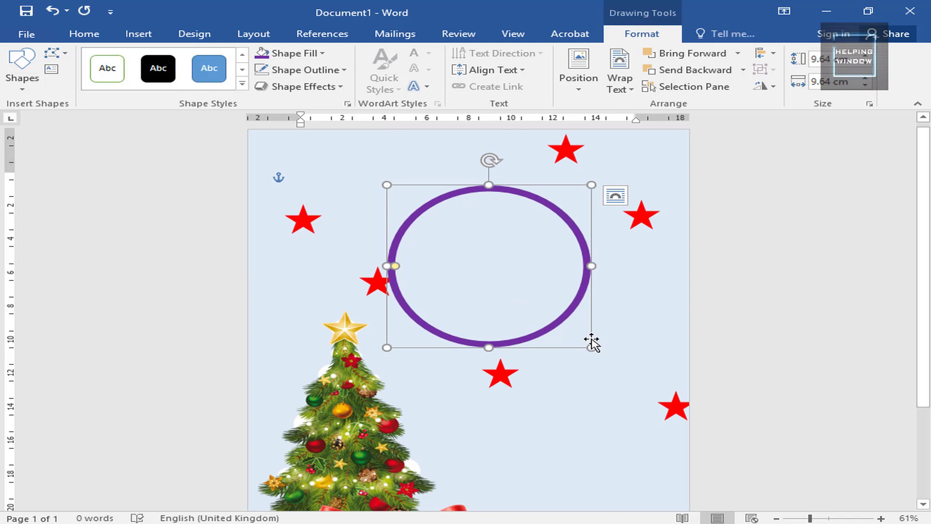
# - Resize the ring to about 10.1 cm high and 8.7 cm wide and reposition it between the stars above the tree
pyautogui.moveTo(591, 266); pyautogui.dragTo(571, 264)
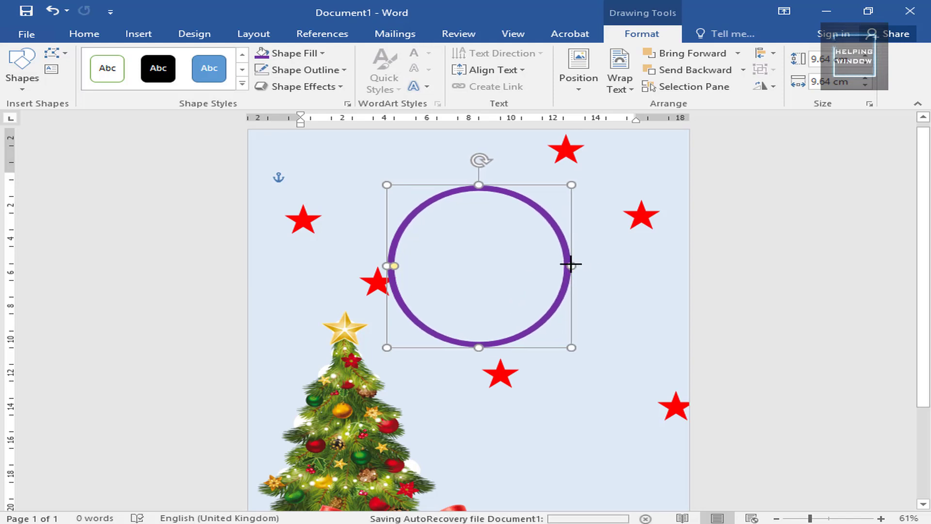
pyautogui.moveTo(545, 318); pyautogui.dragTo(555, 310)
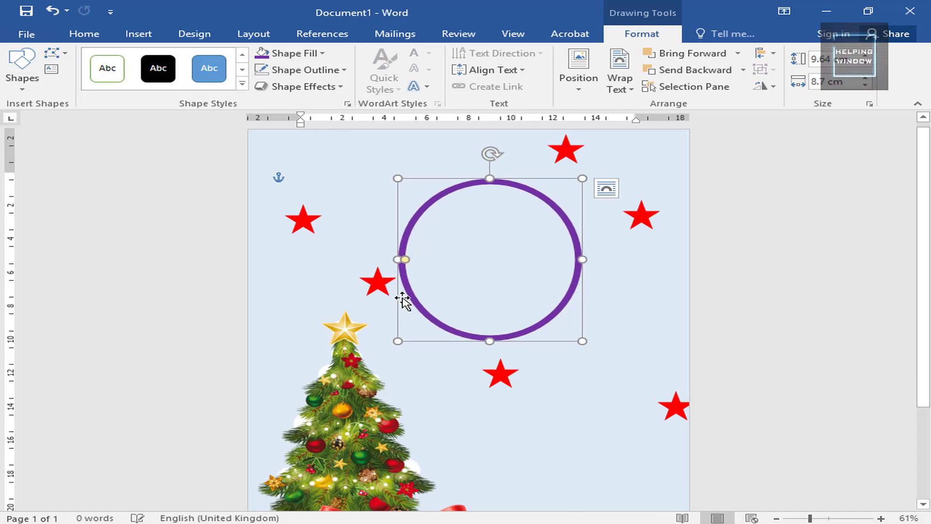
pyautogui.click(477, 261)
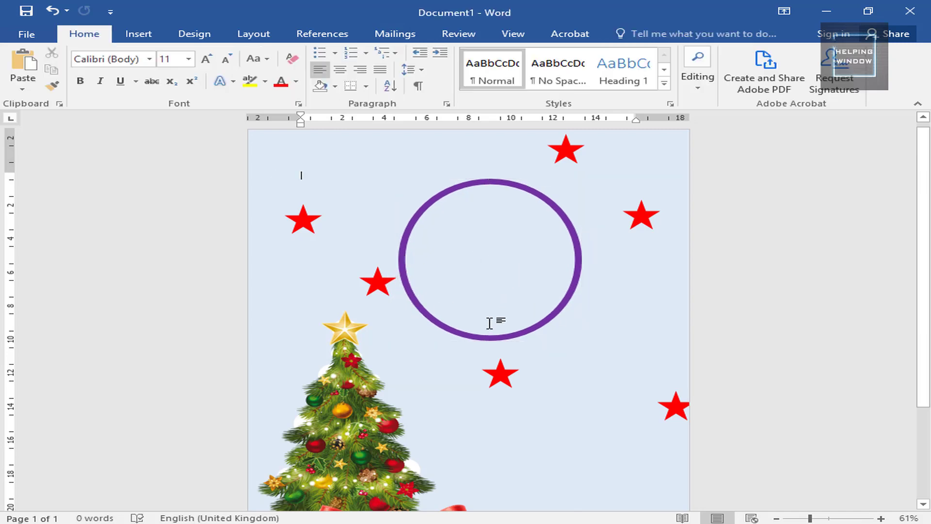
pyautogui.click(498, 337)
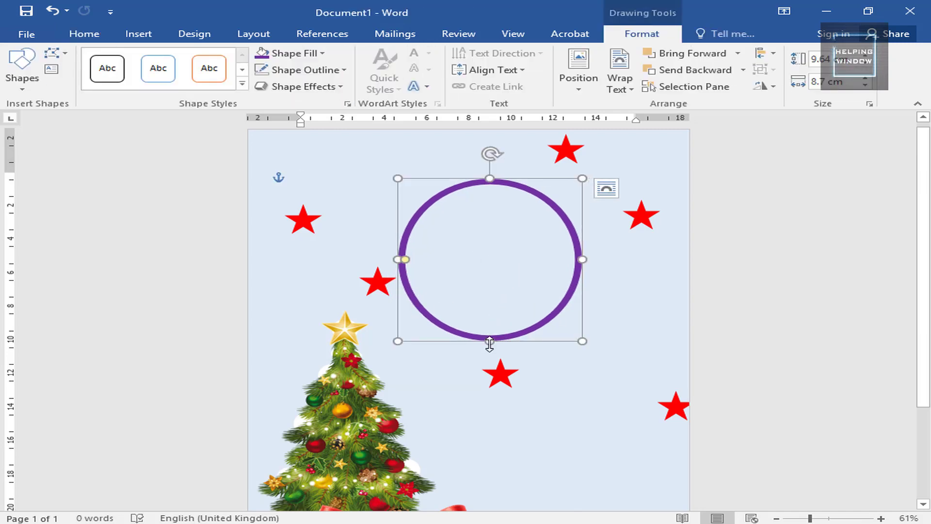
pyautogui.moveTo(490, 341); pyautogui.dragTo(528, 327)
pyautogui.click(532, 315)
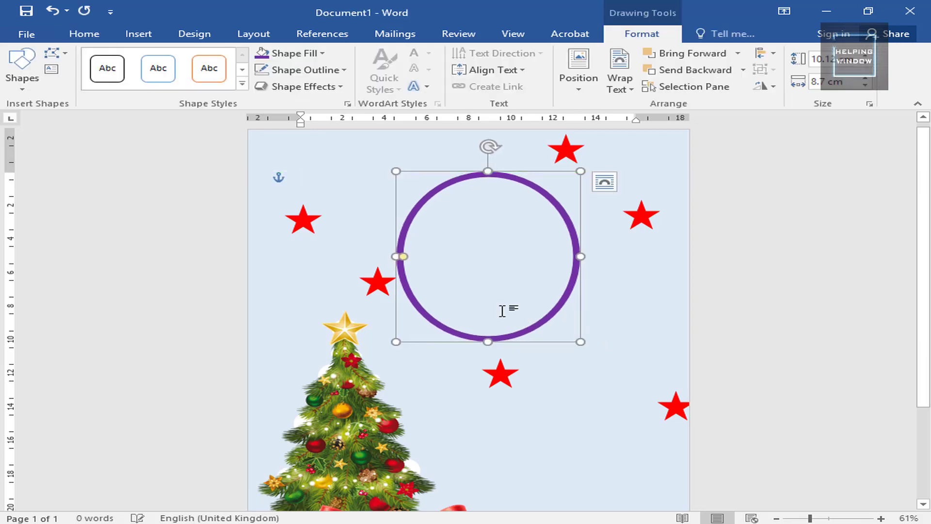
# - Set the fill transparency of the star near the page's upper edge to 75%
pyautogui.click(565, 154)
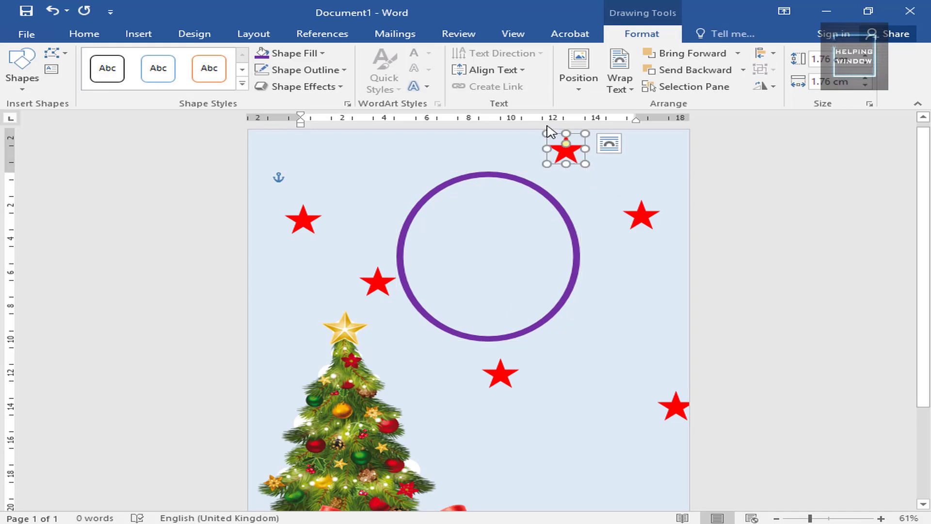
pyautogui.rightClick(563, 155)
pyautogui.click(631, 416)
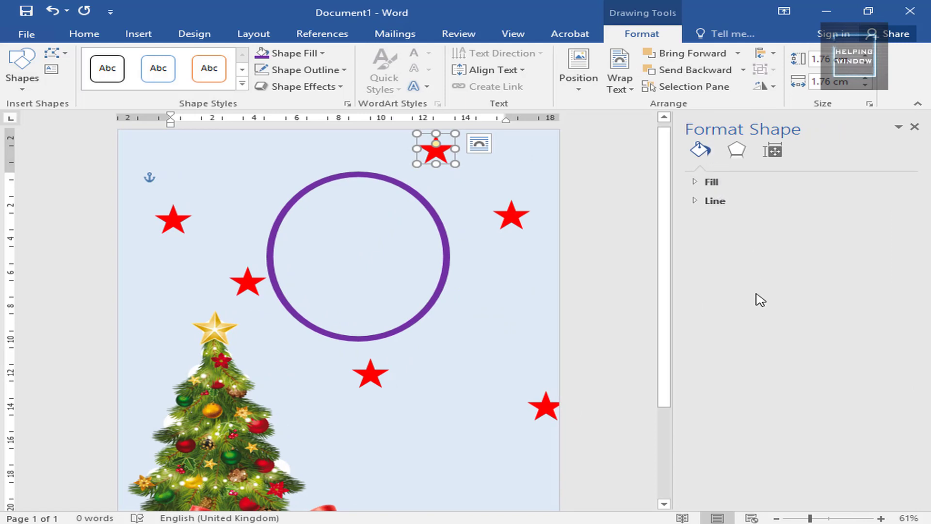
pyautogui.click(712, 182)
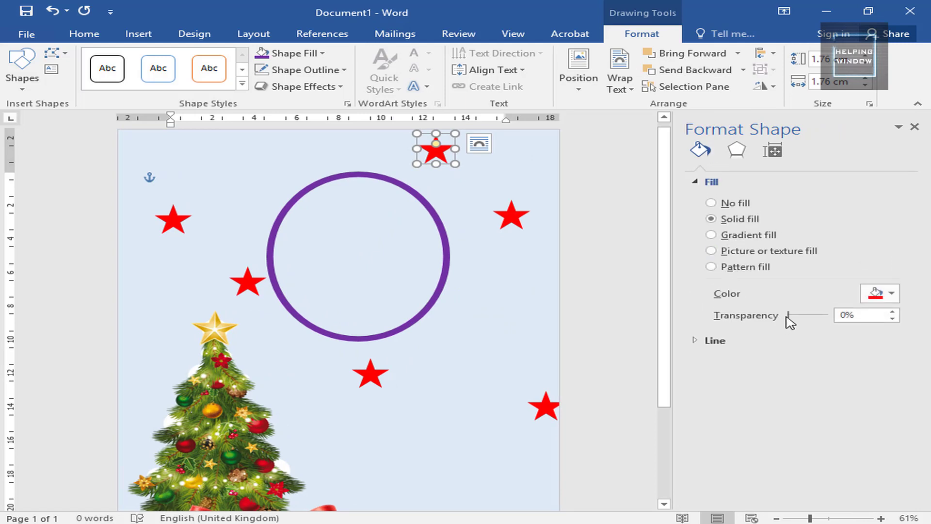
pyautogui.moveTo(795, 315); pyautogui.dragTo(819, 314)
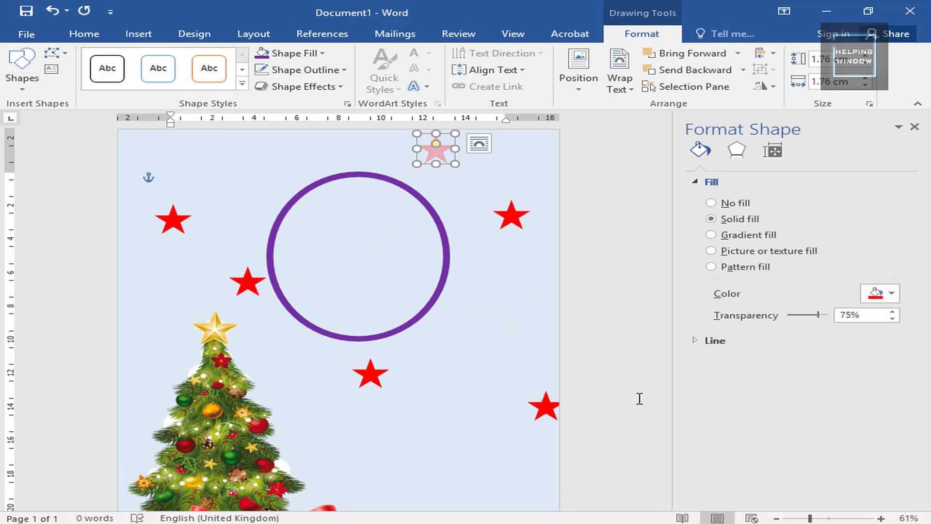
# - Set the fill transparency of the red star at the page's right edge to about 64%
pyautogui.click(544, 405)
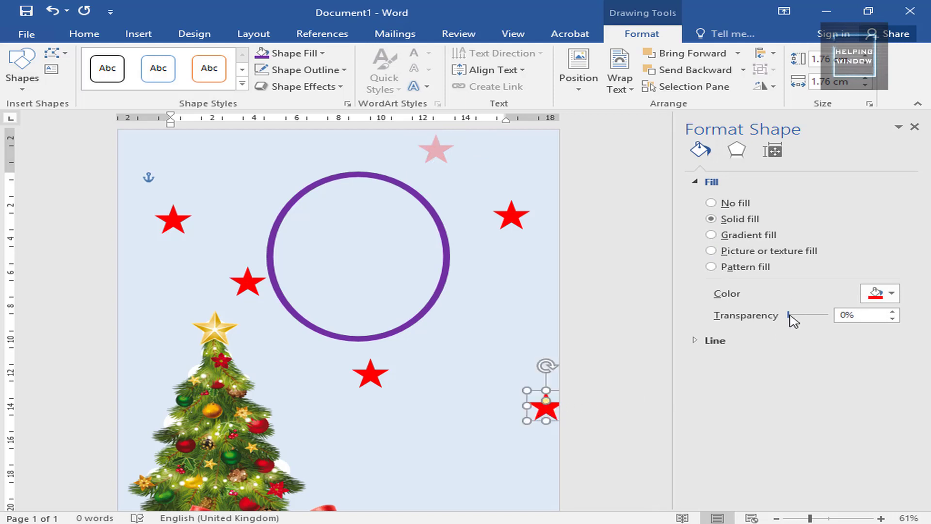
pyautogui.moveTo(789, 314); pyautogui.dragTo(811, 315)
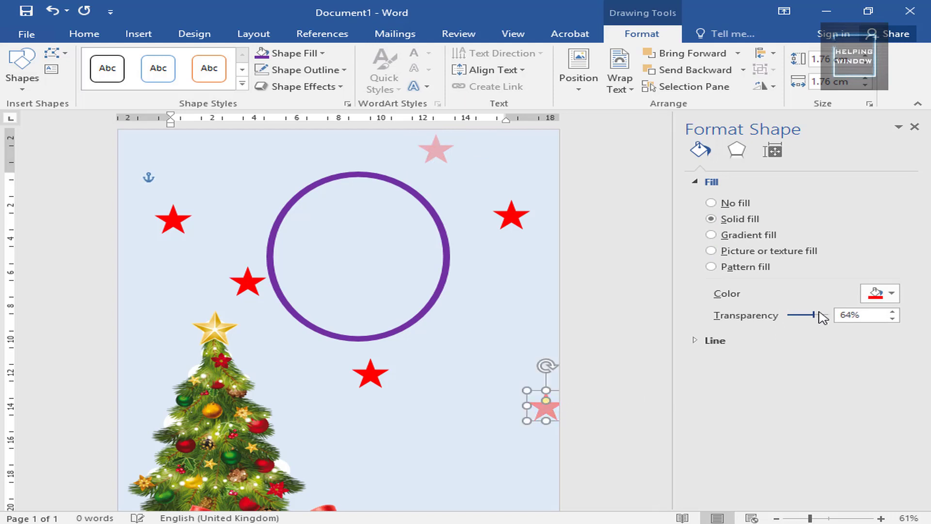
pyautogui.click(915, 127)
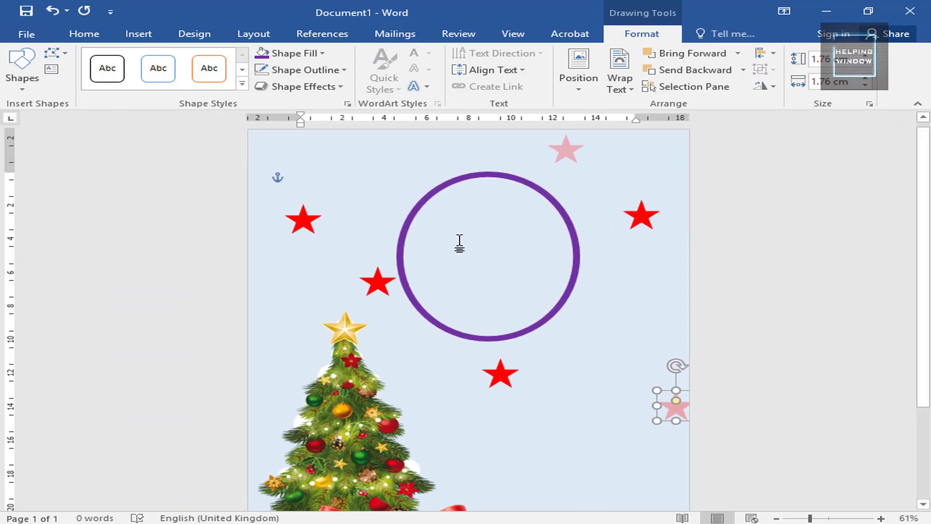
# - Insert the picture pngwing.com4565.png, shrink it to about 6.46 cm square and place it inside the purple ring
pyautogui.click(149, 33)
pyautogui.click(116, 70)
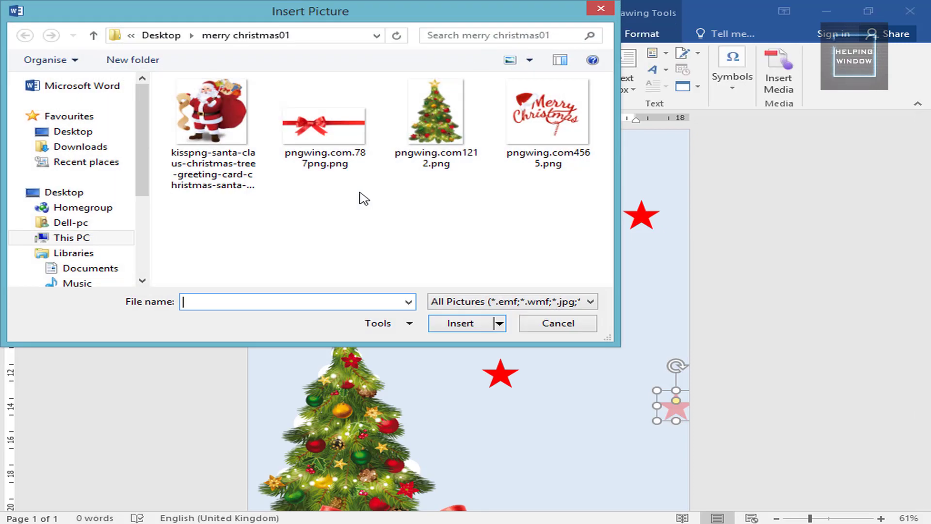
pyautogui.doubleClick(536, 151)
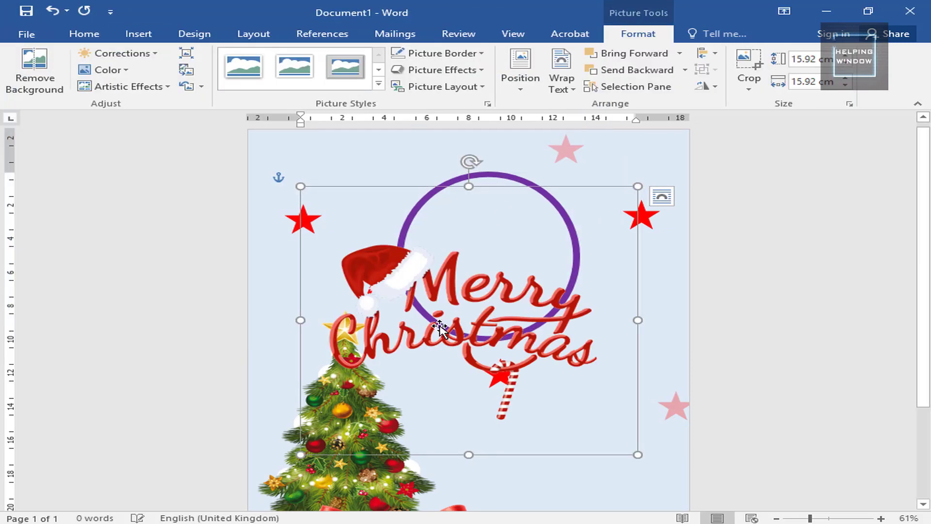
pyautogui.moveTo(638, 456); pyautogui.dragTo(437, 268)
pyautogui.moveTo(349, 230); pyautogui.dragTo(475, 229)
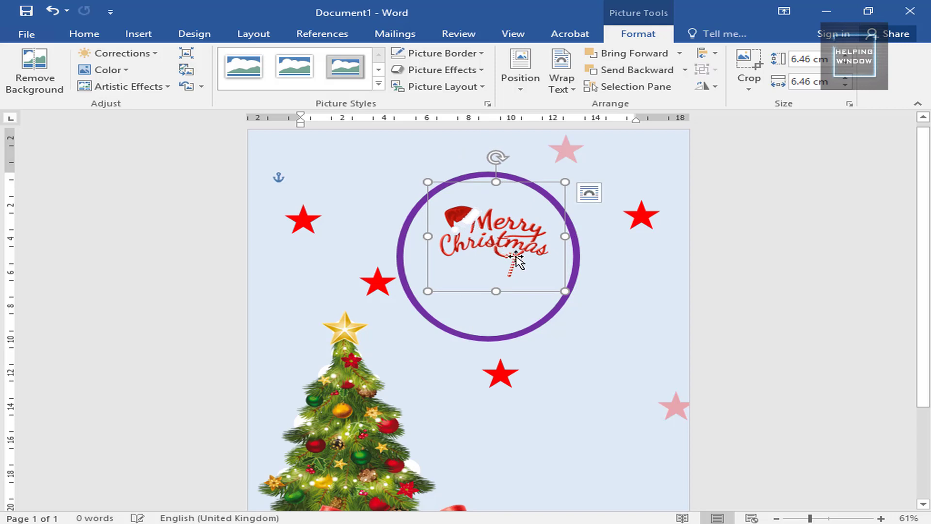
# - Enlarge the Merry Christmas picture to about 8.57 cm square and recentre it over the ring
pyautogui.moveTo(564, 287); pyautogui.dragTo(589, 310)
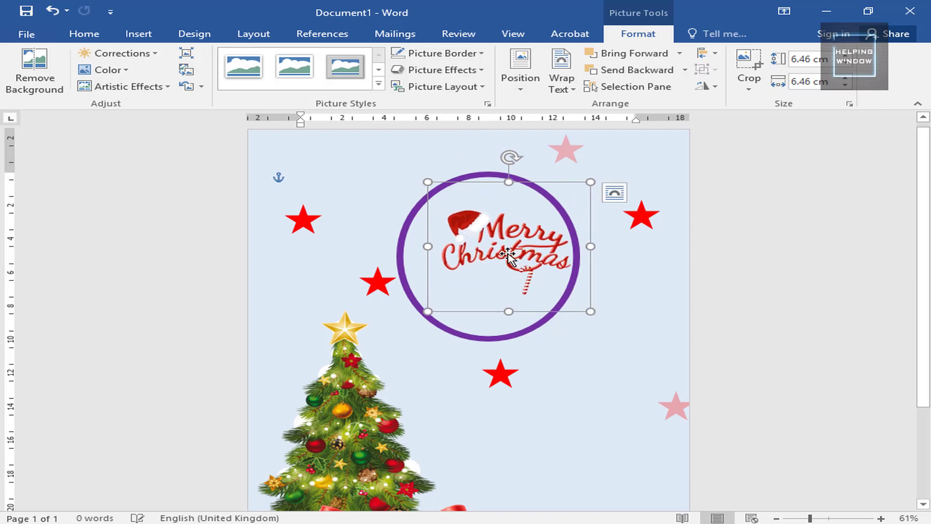
pyautogui.moveTo(515, 256); pyautogui.dragTo(496, 246)
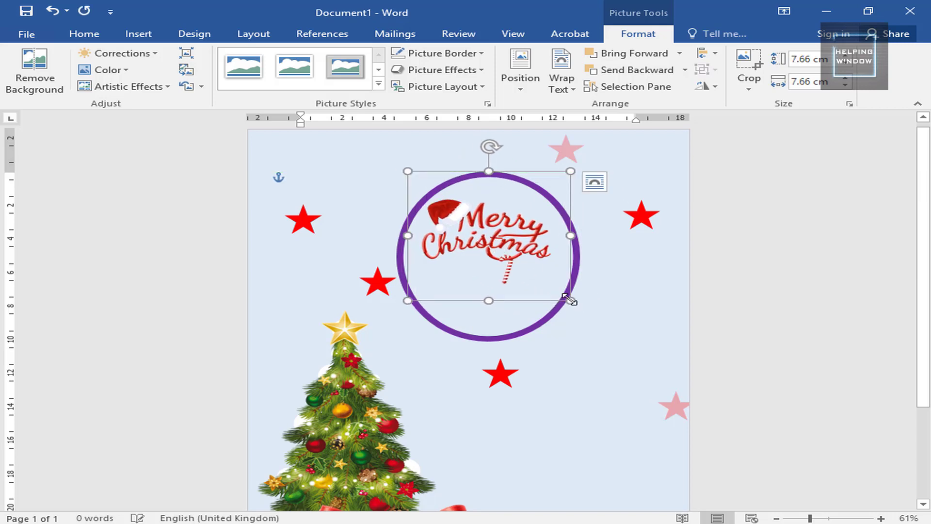
pyautogui.moveTo(570, 299); pyautogui.dragTo(588, 310)
pyautogui.moveTo(532, 277); pyautogui.dragTo(520, 266)
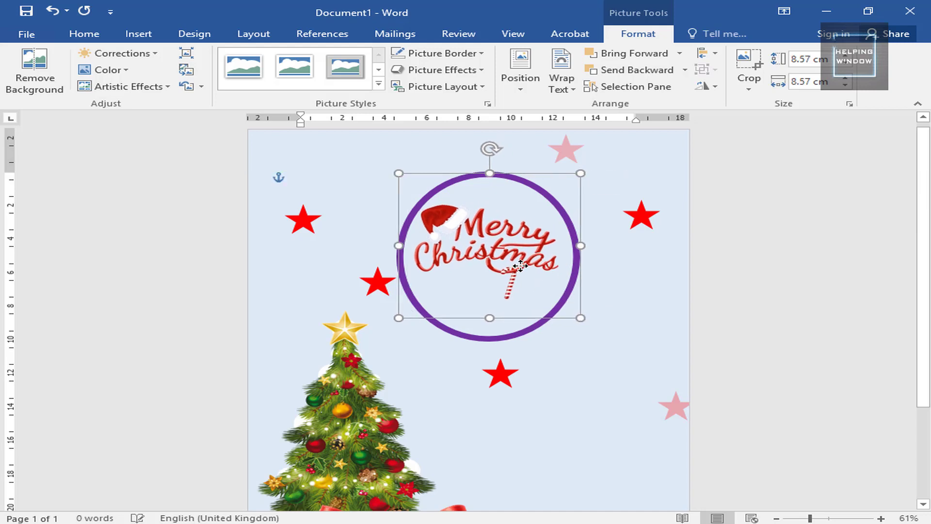
# - Fine-tune the Merry Christmas picture's position so the lettering sits slightly higher inside the ring
pyautogui.moveTo(520, 265); pyautogui.dragTo(523, 266)
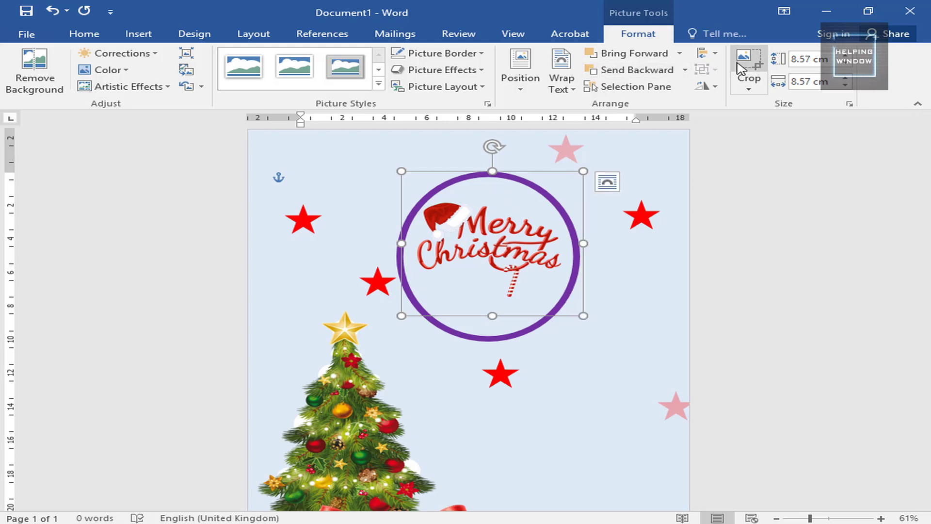
pyautogui.click(706, 54)
pyautogui.click(725, 125)
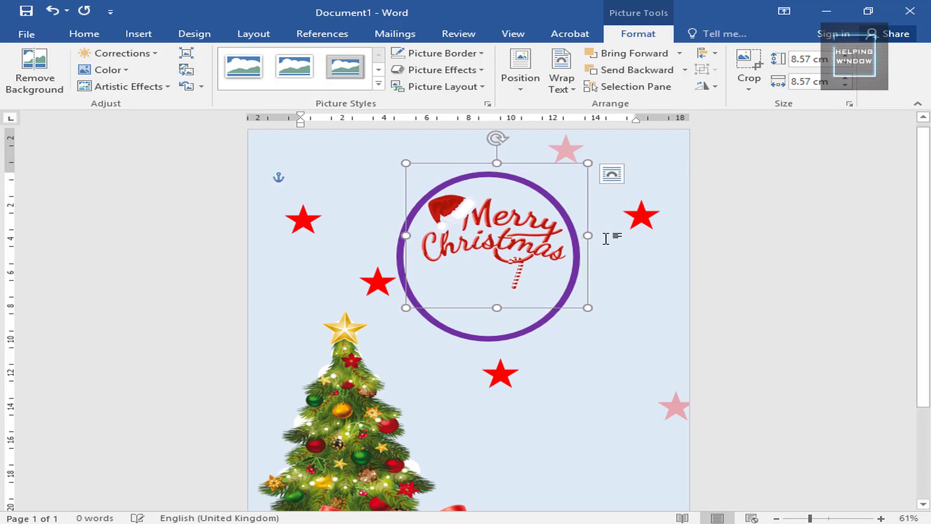
pyautogui.click(598, 266)
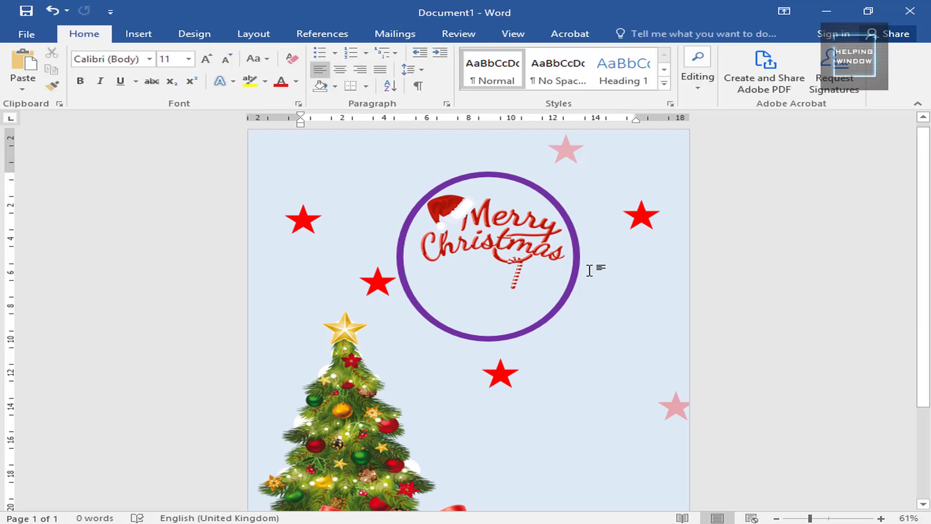
pyautogui.click(497, 243)
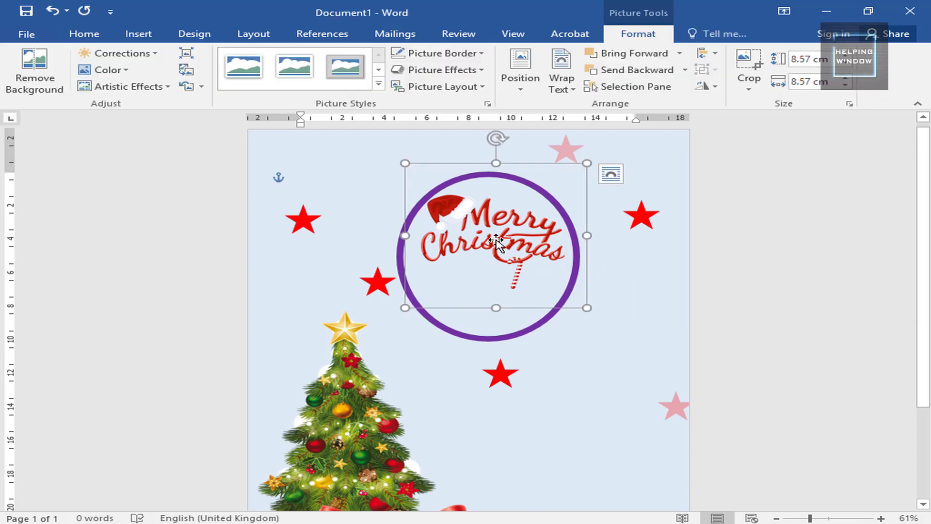
pyautogui.click(611, 259)
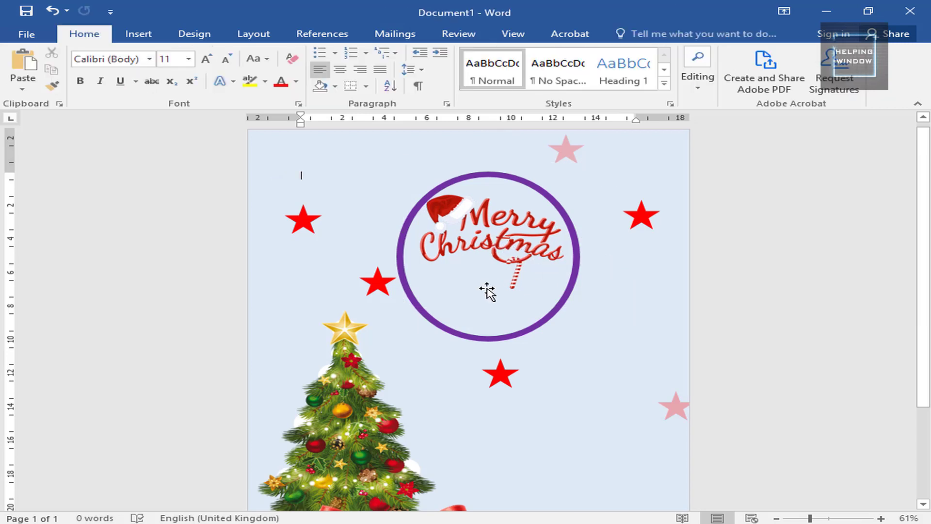
# - Draw a text box about 2.54 cm high and 0.75 cm wide below the greeting inside the ring and enter "To Friends"
pyautogui.click(144, 35)
pyautogui.click(622, 83)
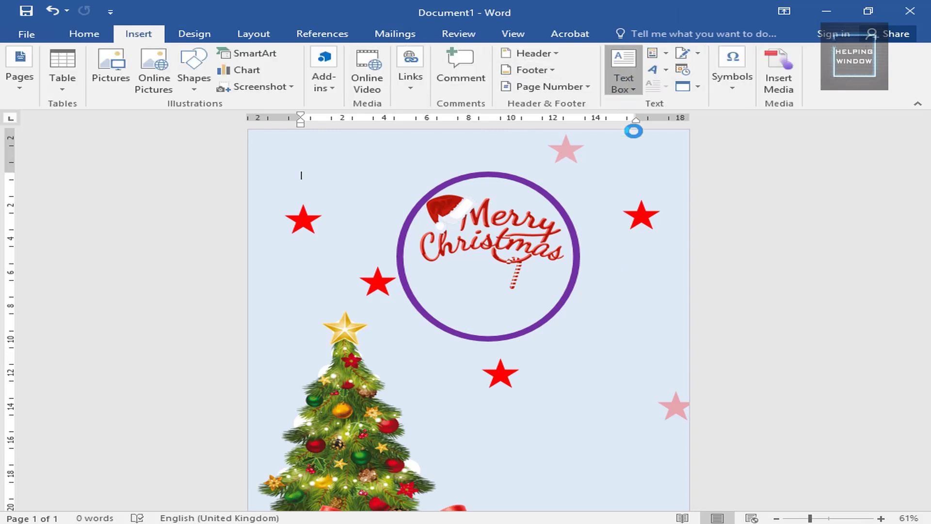
pyautogui.click(606, 396)
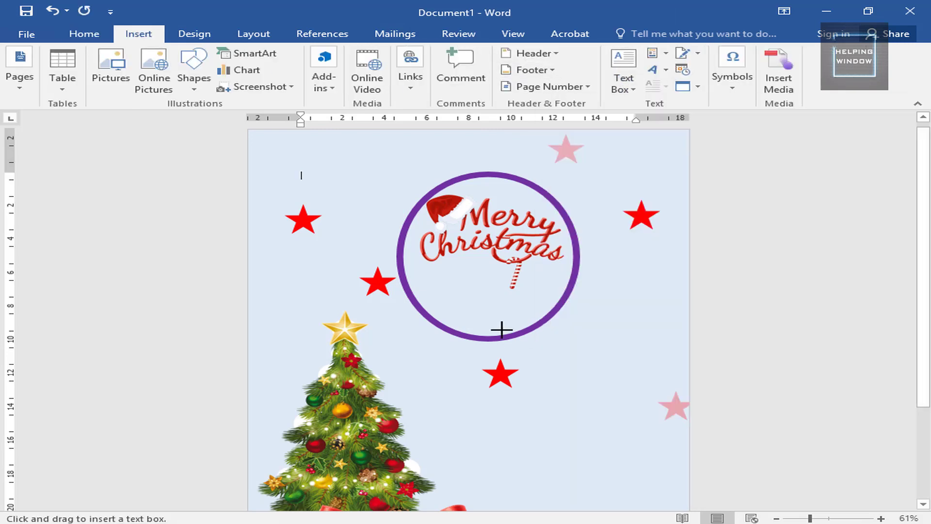
pyautogui.moveTo(455, 282); pyautogui.dragTo(471, 325)
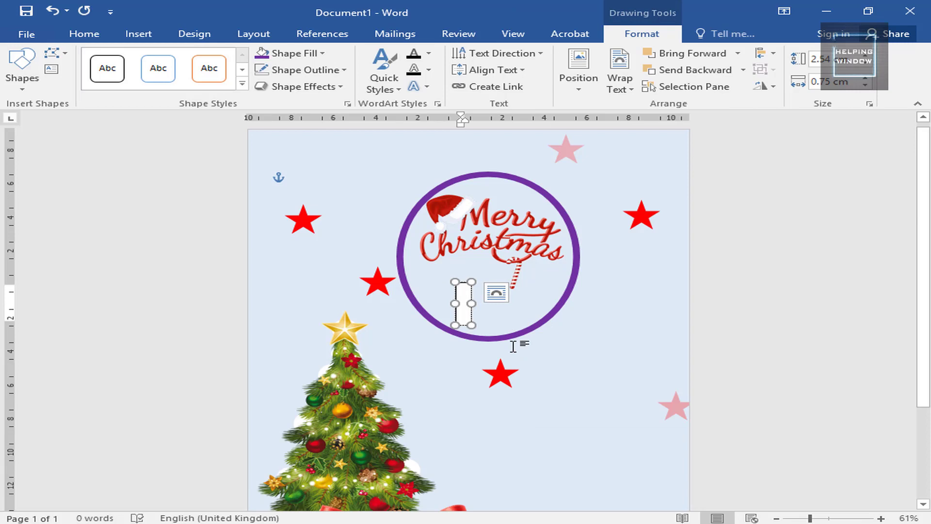
pyautogui.write('TO')
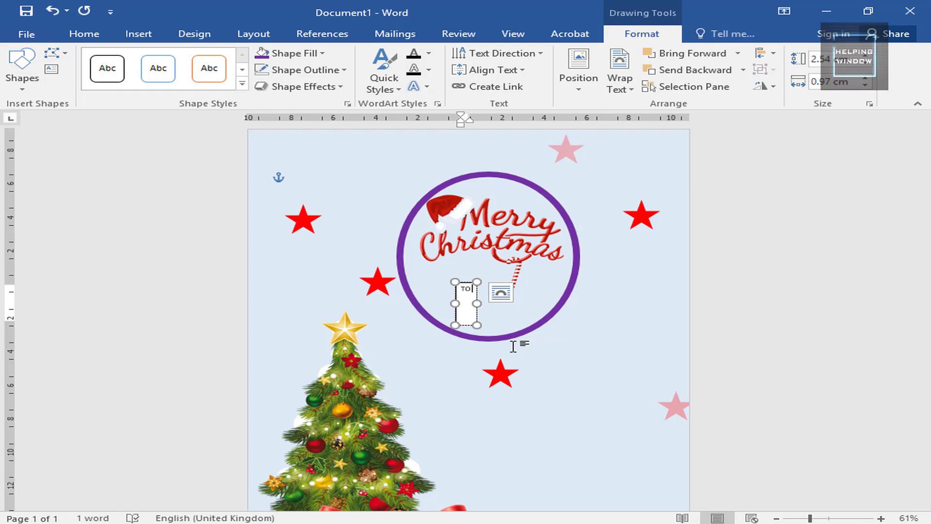
pyautogui.press('BackSpace')
pyautogui.write('o')
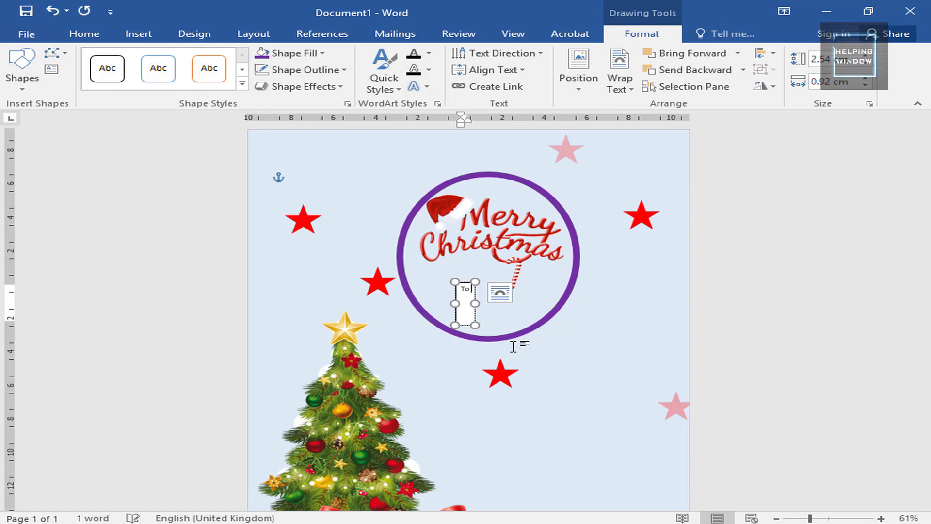
pyautogui.write(' Fri')
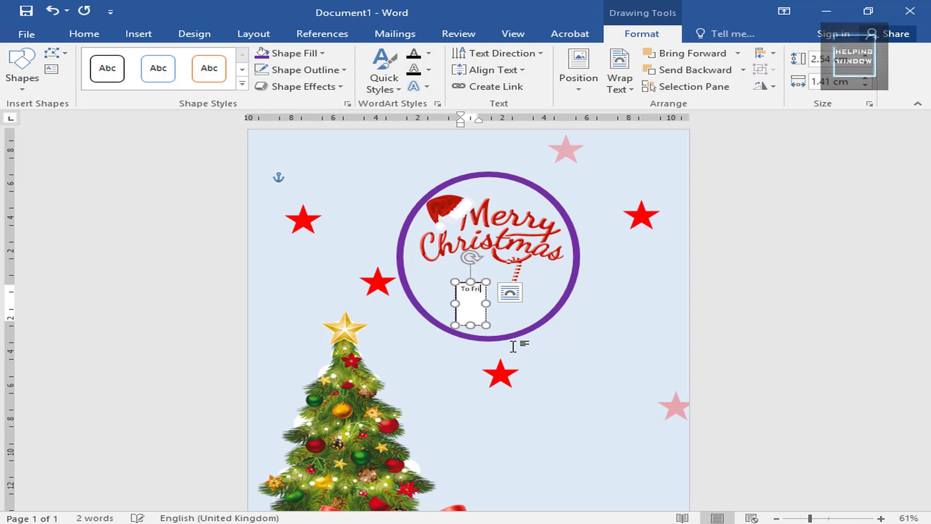
pyautogui.write('ends')
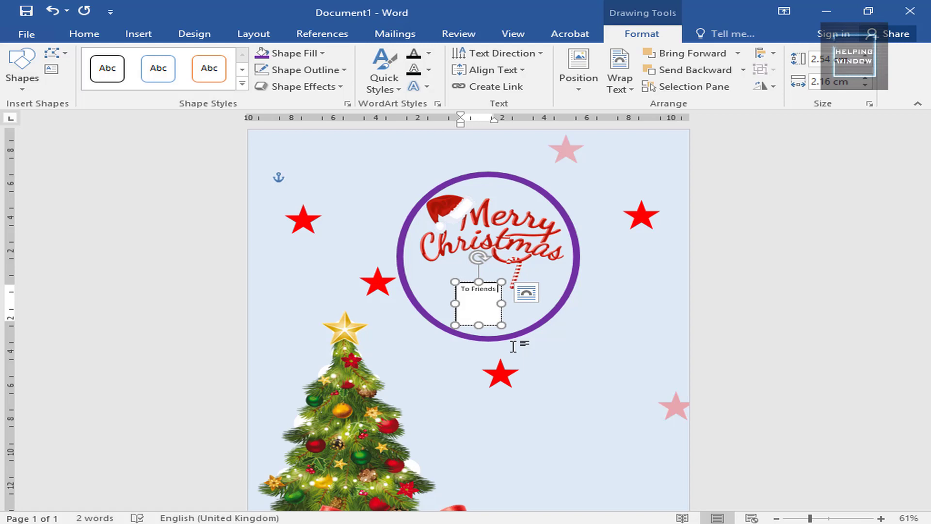
# - Replace the word "Friends" in the text box with "Loved Ones"
pyautogui.hotkey('ctrl', 'shift', 'Left')
pyautogui.hotkey('ctrl', 'shift', 'Left')
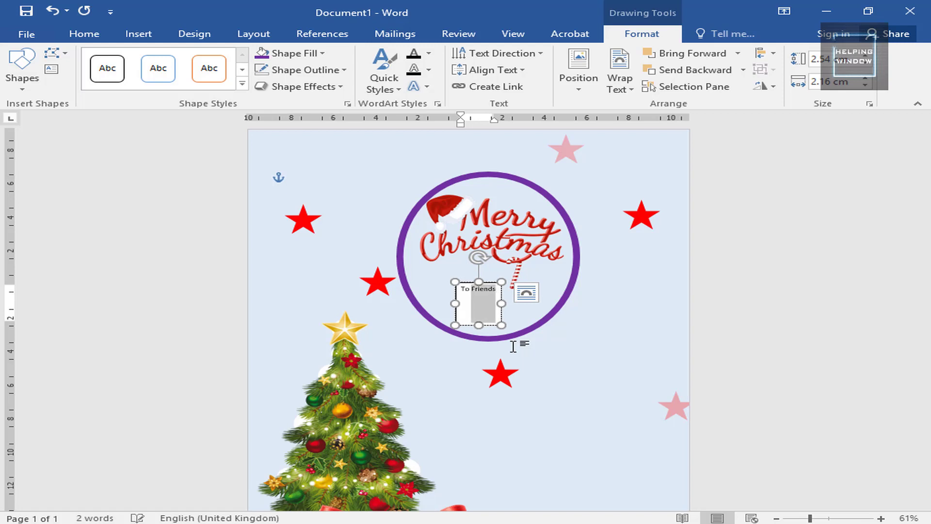
pyautogui.hotkey('ctrl', 'shift', 'Right')
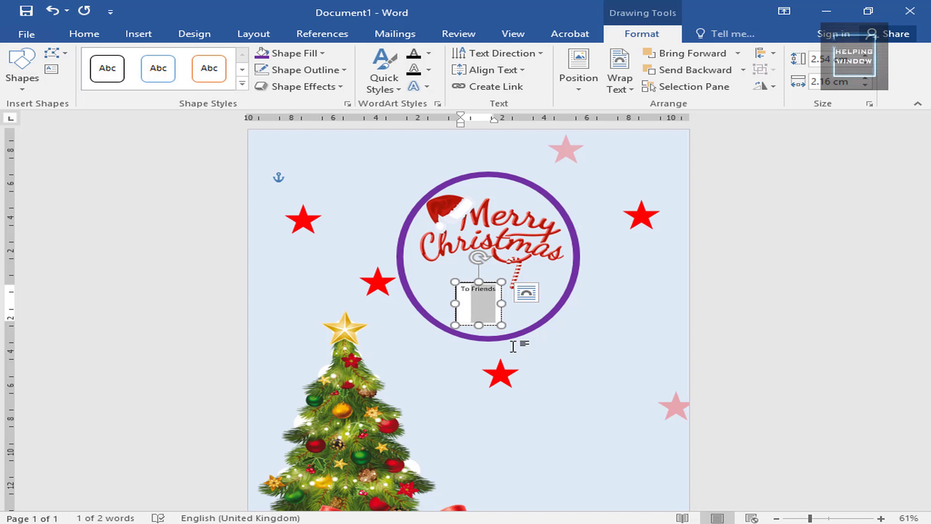
pyautogui.write('Love')
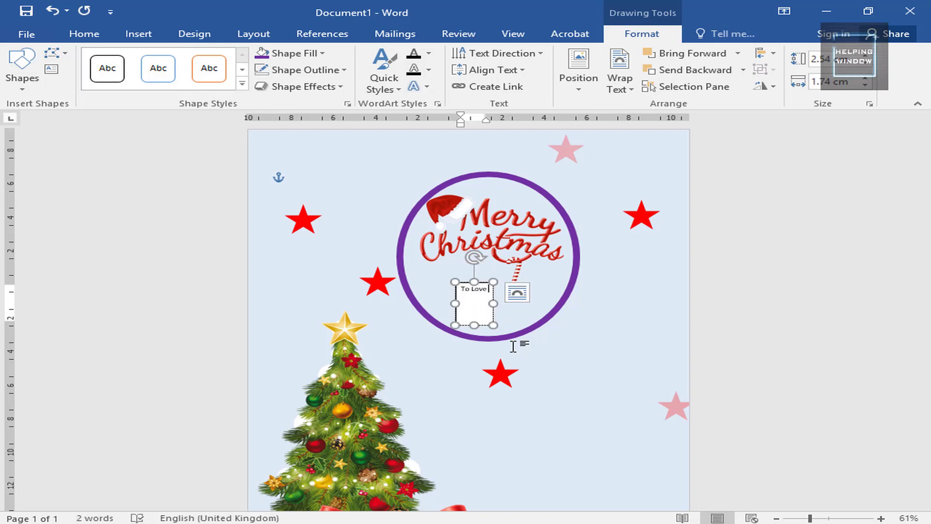
pyautogui.write('d Ones')
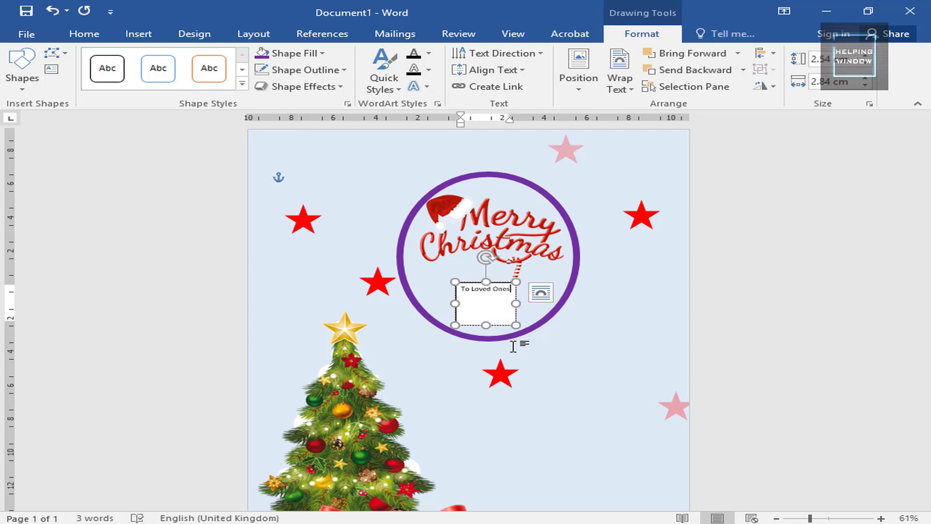
pyautogui.click(541, 292)
pyautogui.click(541, 292)
pyautogui.click(541, 292)
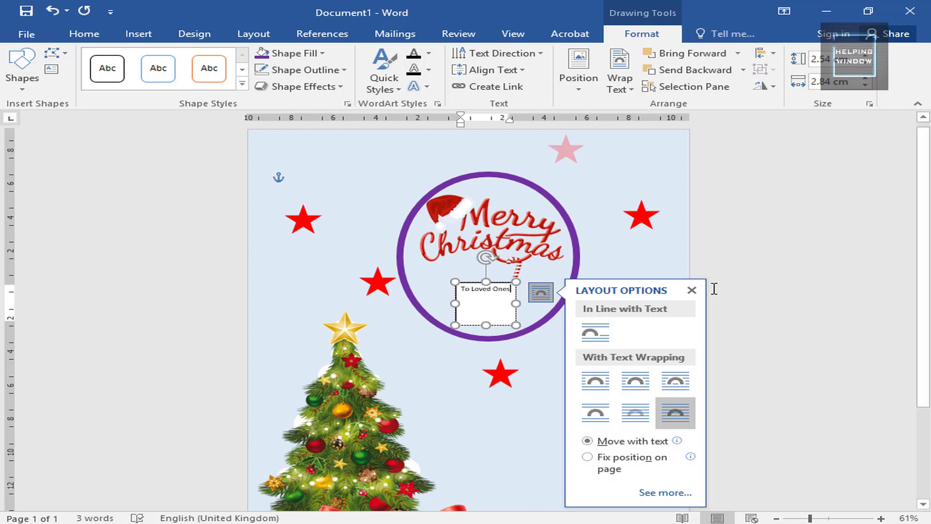
pyautogui.click(692, 290)
# - Remove the fill and outline of the "To Loved Ones" text box and shorten it to about 2.1 cm high
pyautogui.keyDown('ctrl'); pyautogui.scroll(3, 544, 307); pyautogui.keyUp('ctrl')
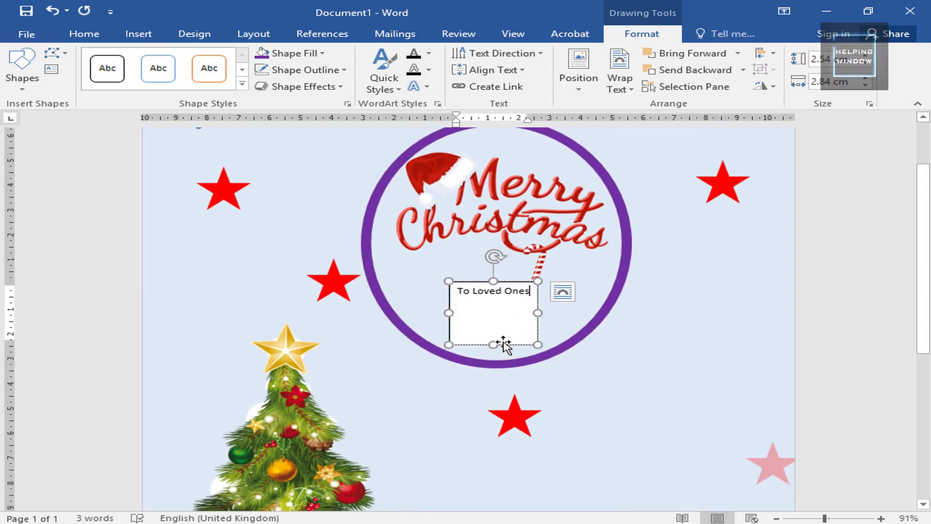
pyautogui.click(503, 345)
pyautogui.click(290, 53)
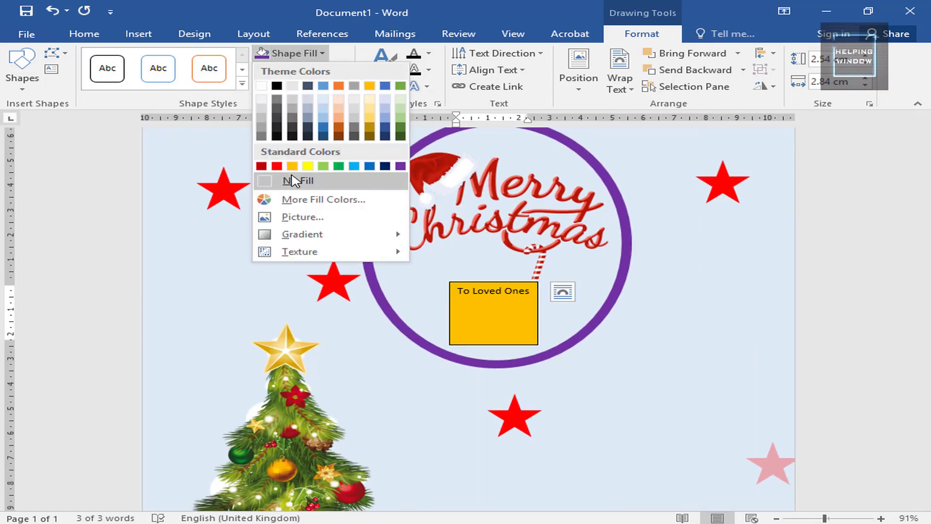
pyautogui.click(292, 180)
pyautogui.click(299, 70)
pyautogui.click(291, 199)
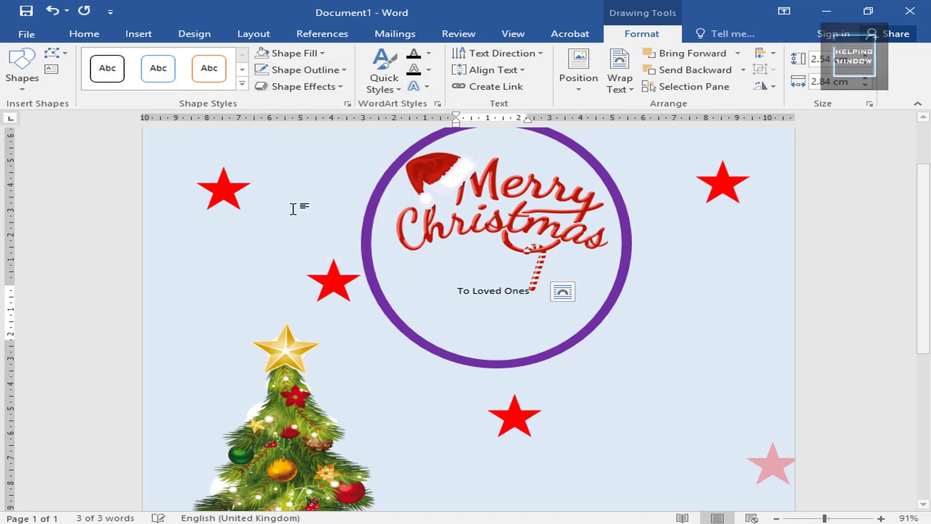
pyautogui.click(491, 304)
pyautogui.moveTo(495, 344); pyautogui.dragTo(493, 334)
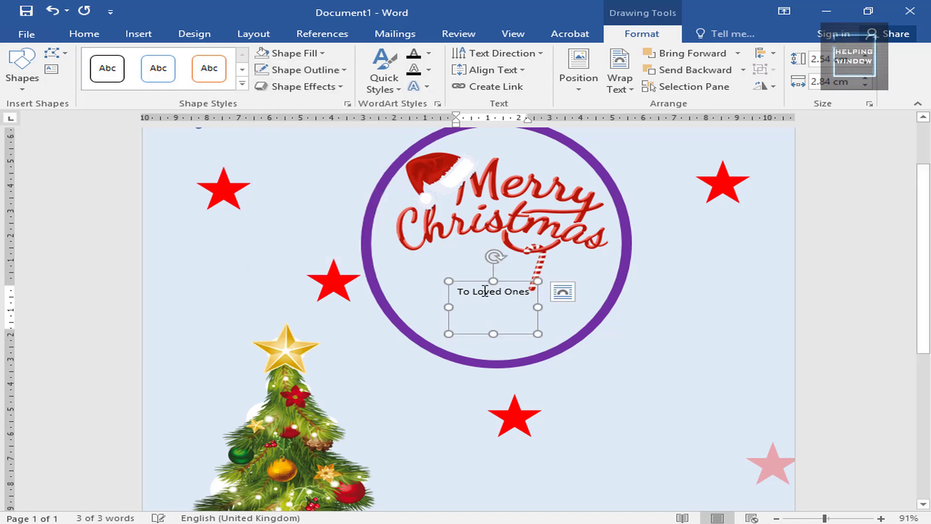
# - Increase the font size of all the "To Loved Ones" text to 26 pt
pyautogui.click(484, 287)
pyautogui.hotkey('ctrl', 'a')
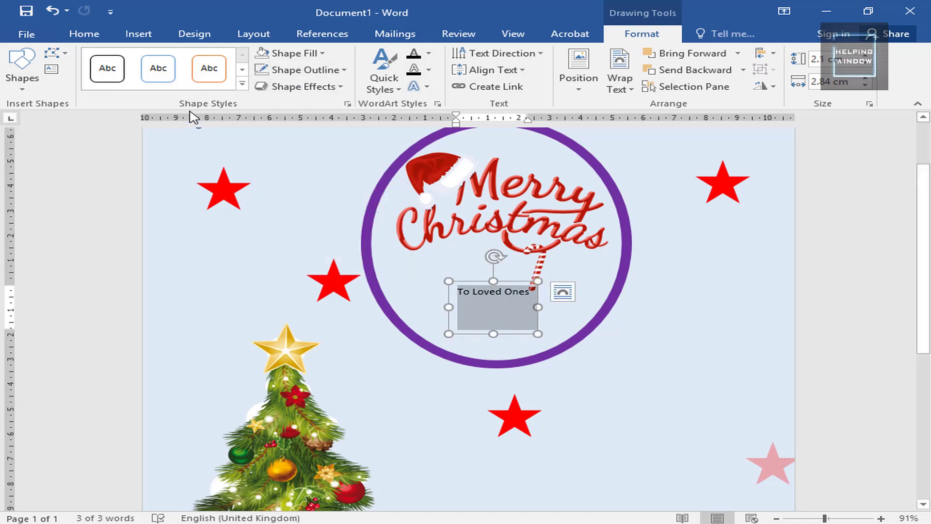
pyautogui.click(84, 33)
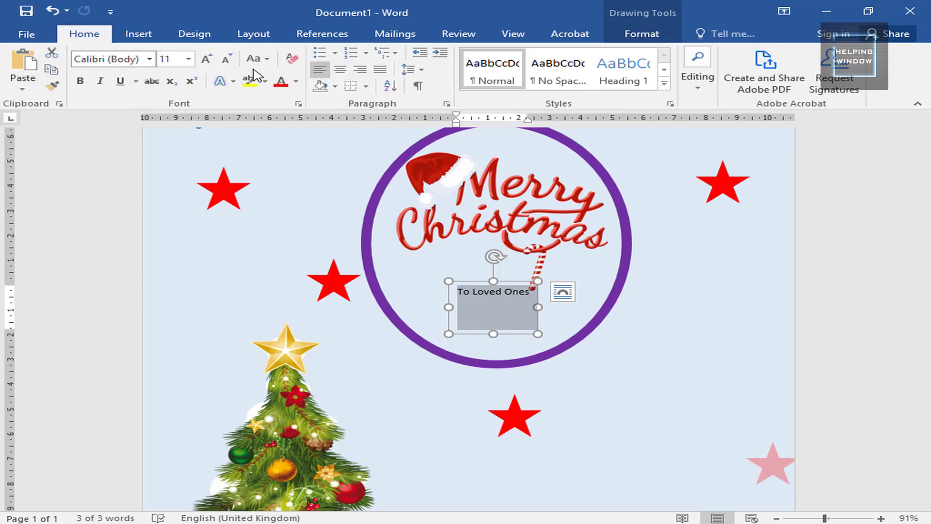
pyautogui.click(209, 58)
pyautogui.click(208, 59)
pyautogui.click(209, 59)
pyautogui.click(208, 59)
pyautogui.click(208, 59)
pyautogui.click(208, 59)
pyautogui.click(209, 59)
pyautogui.click(208, 59)
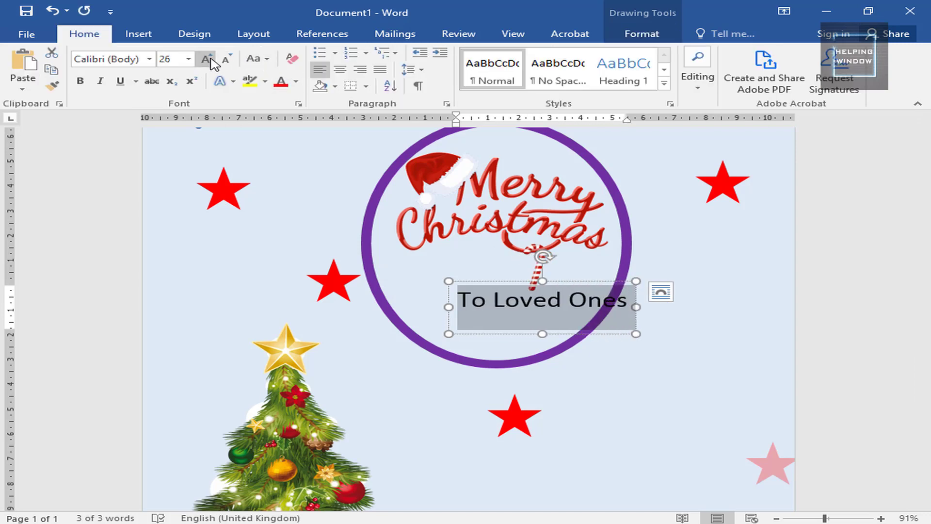
# - Move the "To Loved Ones" text box left and slightly up within the ring and enlarge its text to 28 pt
pyautogui.moveTo(495, 280); pyautogui.dragTo(458, 273)
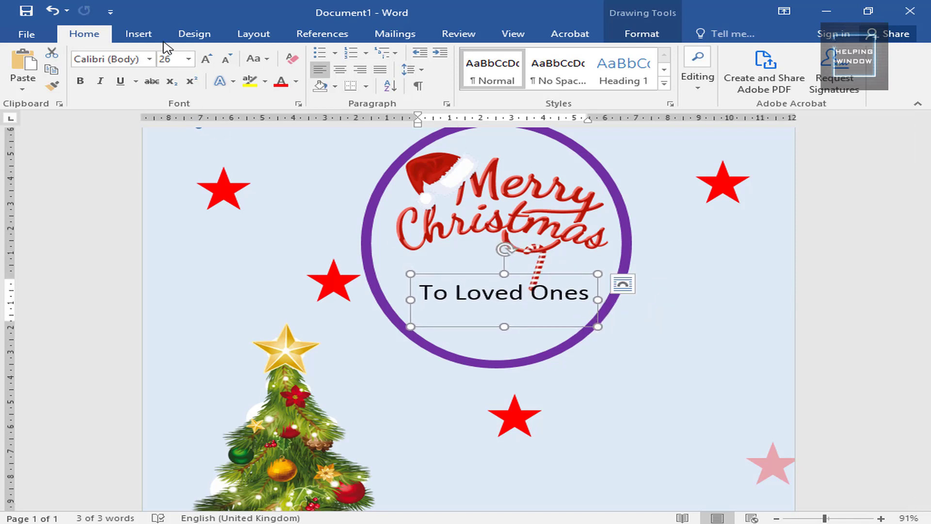
pyautogui.click(205, 59)
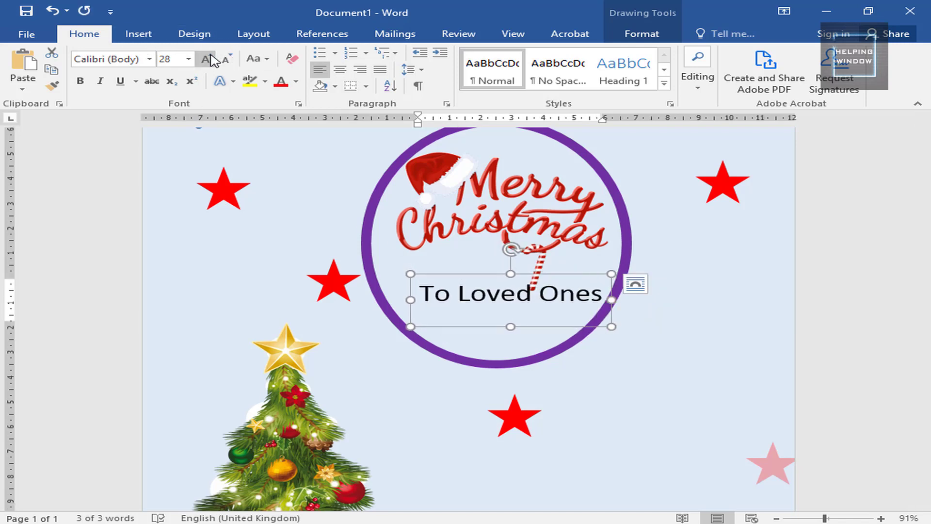
# - Set the "To Loved Ones" text in the Chopin Script font and shift its text box slightly left within the ring
pyautogui.moveTo(478, 274); pyautogui.dragTo(601, 291)
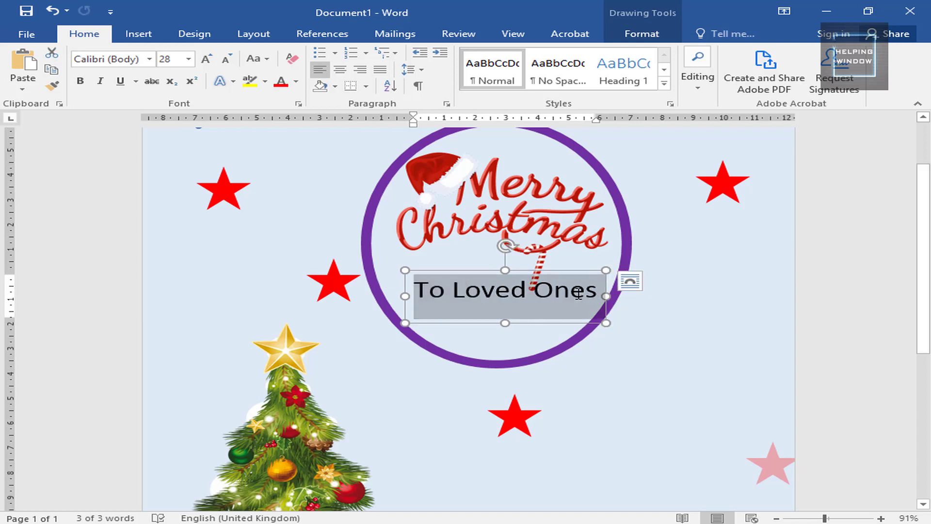
pyautogui.click(150, 60)
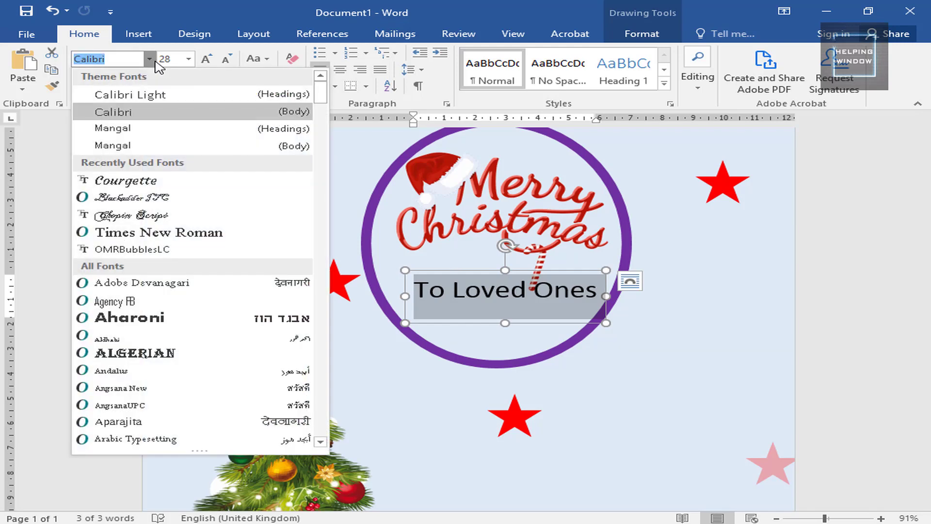
pyautogui.click(115, 217)
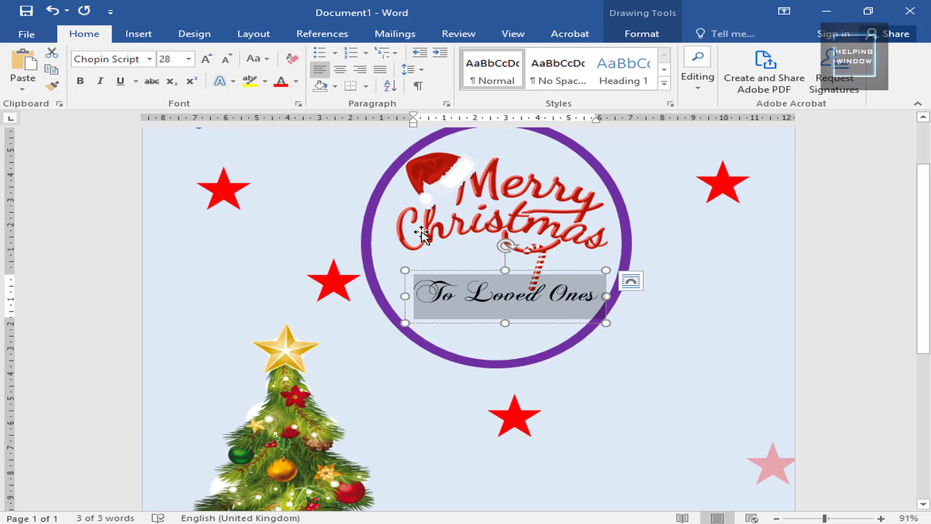
pyautogui.moveTo(482, 323); pyautogui.dragTo(476, 323)
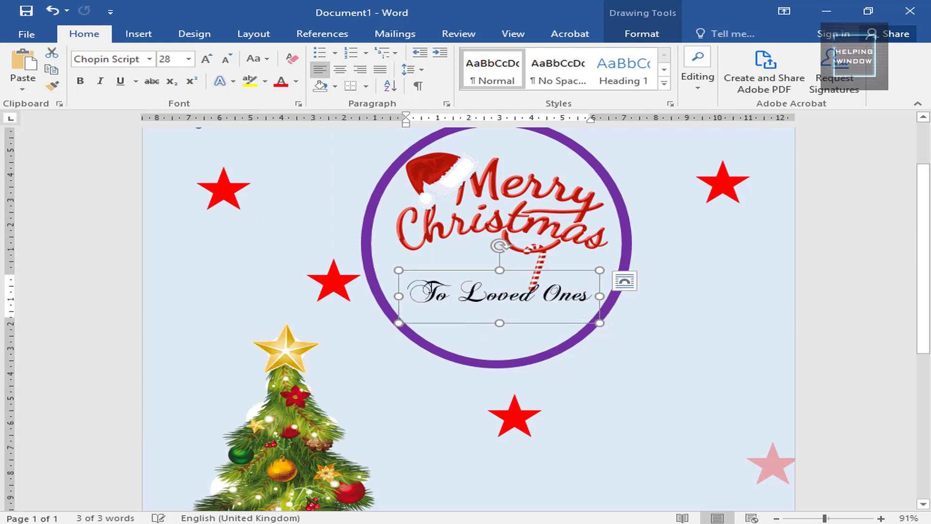
# - Colour the whole "To Loved Ones" text standard blue and make it bold
pyautogui.moveTo(408, 293); pyautogui.dragTo(598, 294)
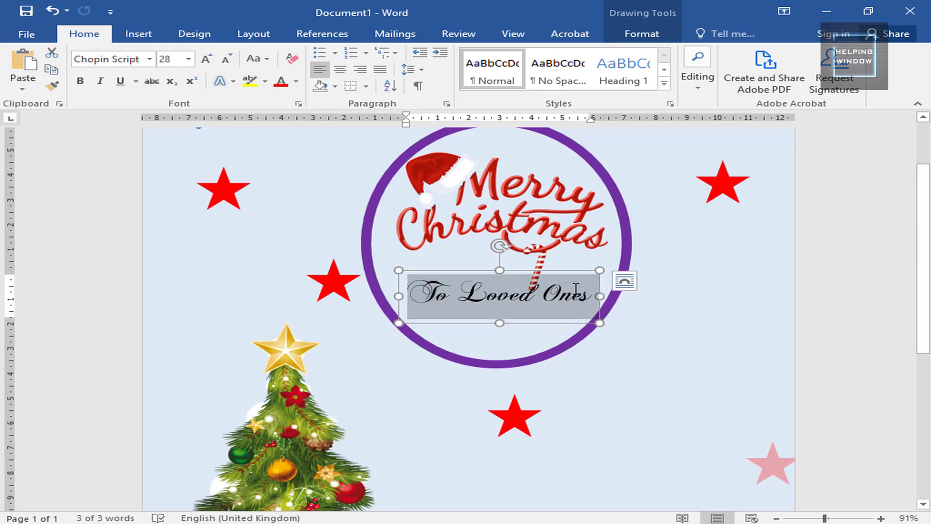
pyautogui.click(296, 83)
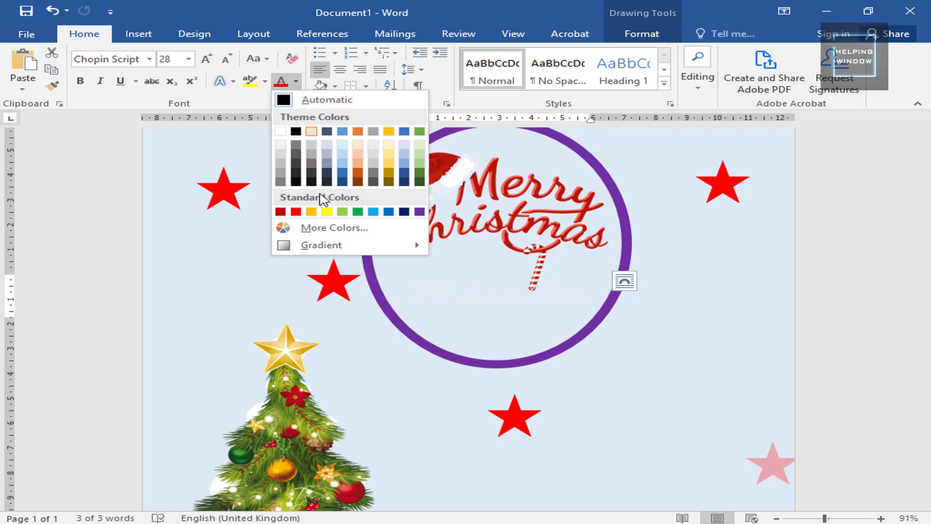
pyautogui.click(394, 213)
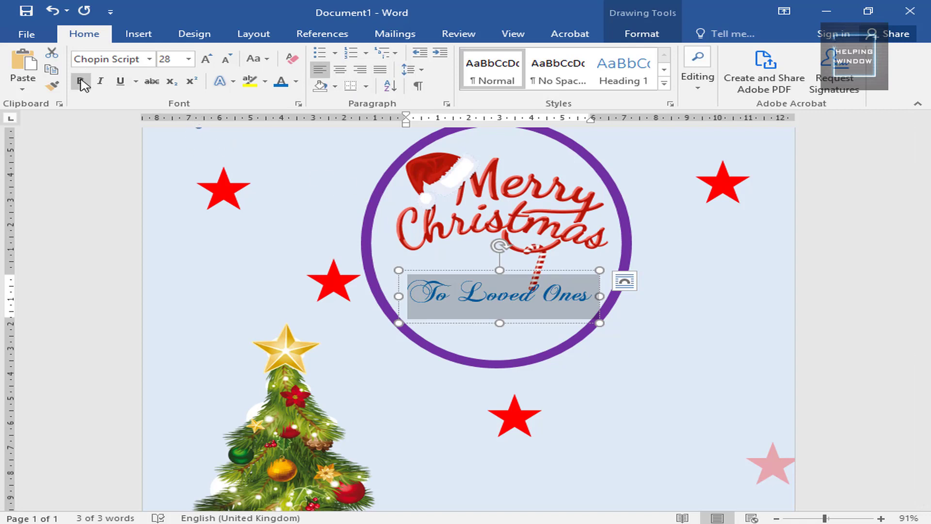
pyautogui.click(80, 81)
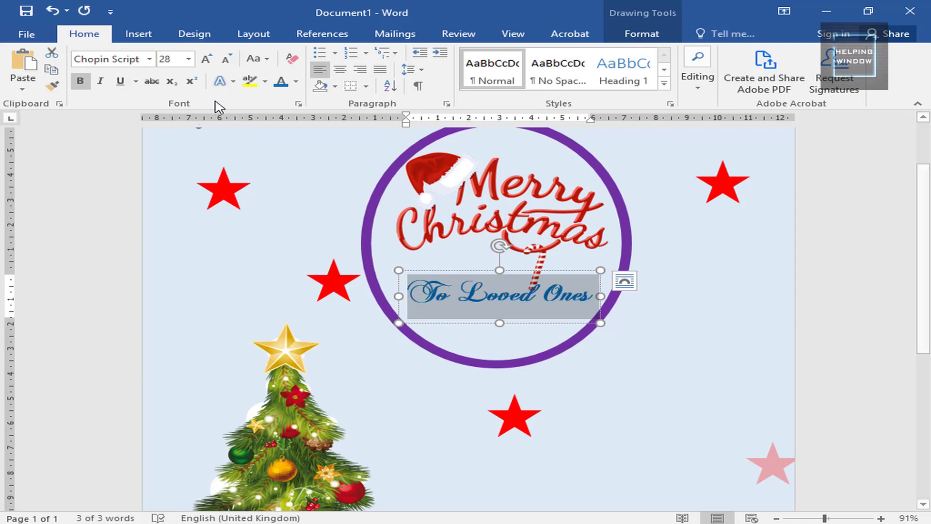
# - Apply the blue text effect with reflection to "To Loved Ones" and make it bold, keeping it at 28 pt
pyautogui.click(232, 82)
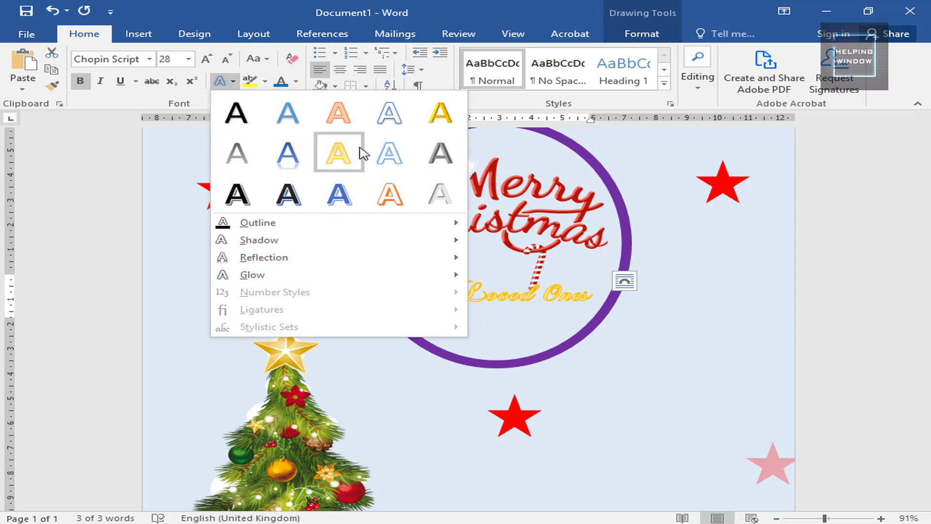
pyautogui.click(300, 158)
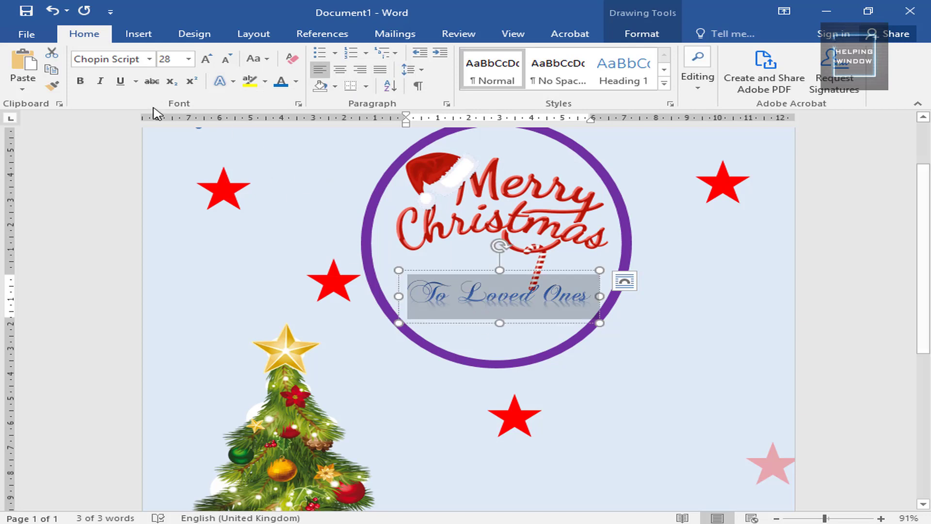
pyautogui.click(80, 81)
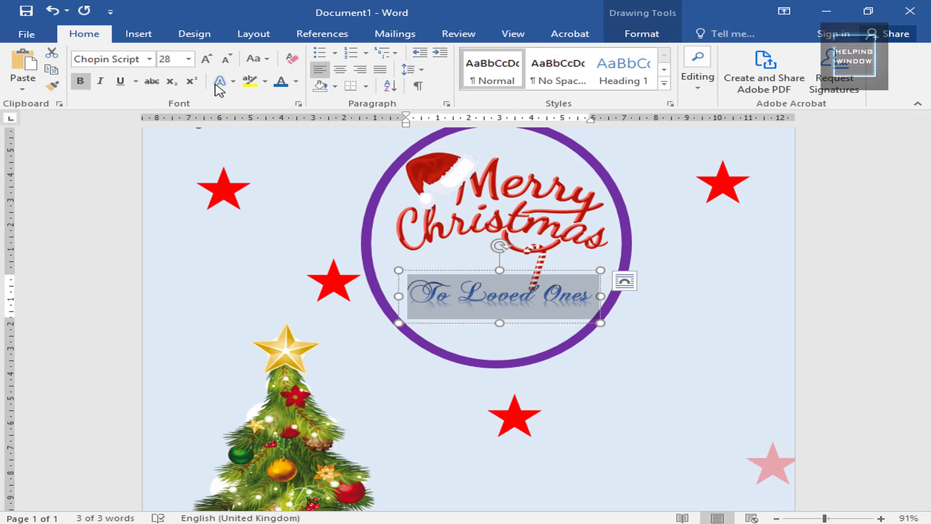
pyautogui.click(206, 58)
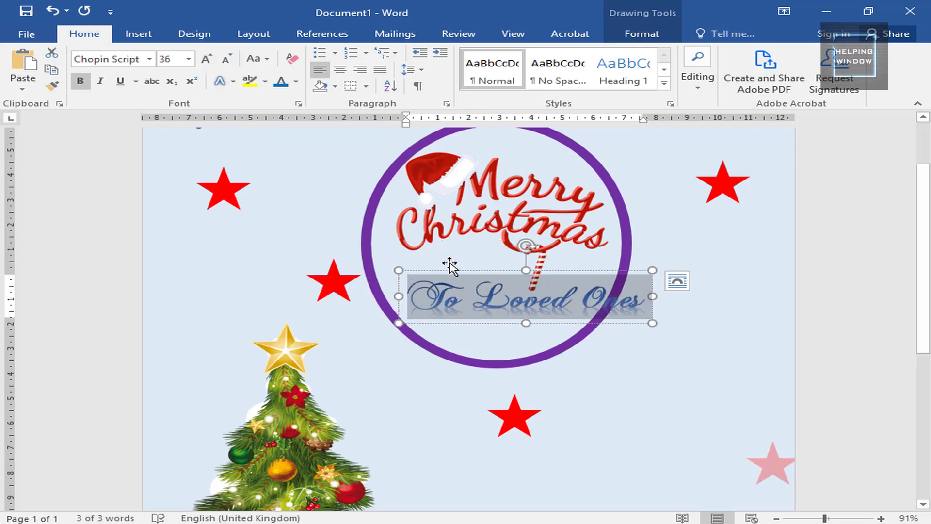
pyautogui.click(507, 337)
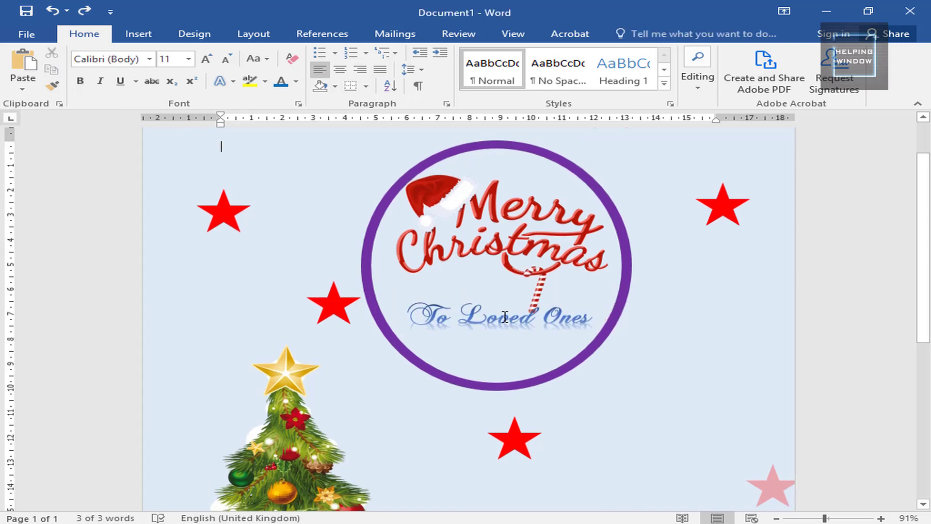
pyautogui.keyDown('ctrl'); pyautogui.scroll(-4, 440, 307); pyautogui.keyUp('ctrl')
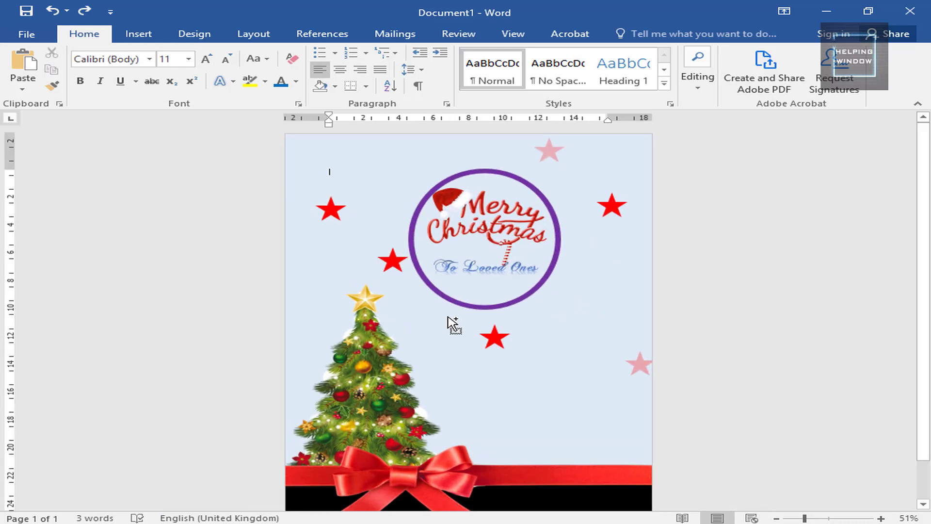
pyautogui.keyDown('ctrl'); pyautogui.scroll(-1, 463, 324); pyautogui.keyUp('ctrl')
pyautogui.click(407, 255)
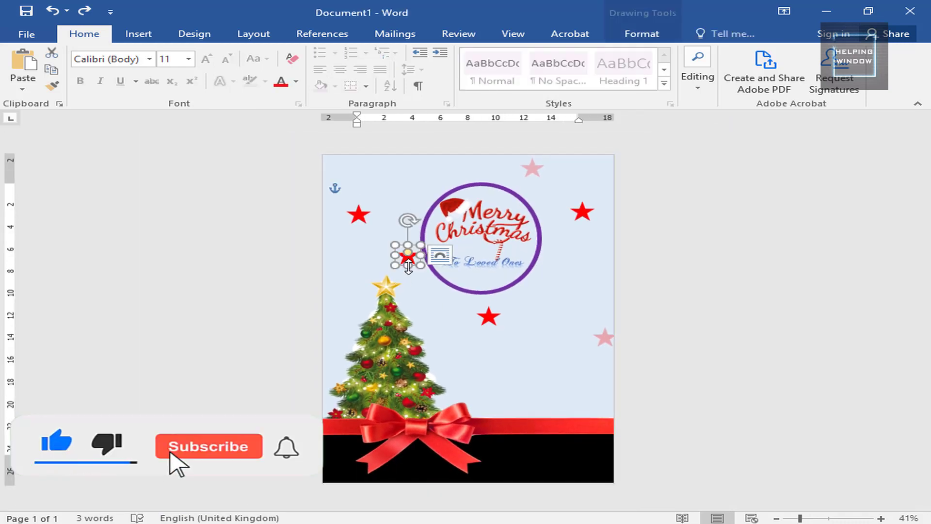
pyautogui.moveTo(407, 255); pyautogui.dragTo(528, 280)
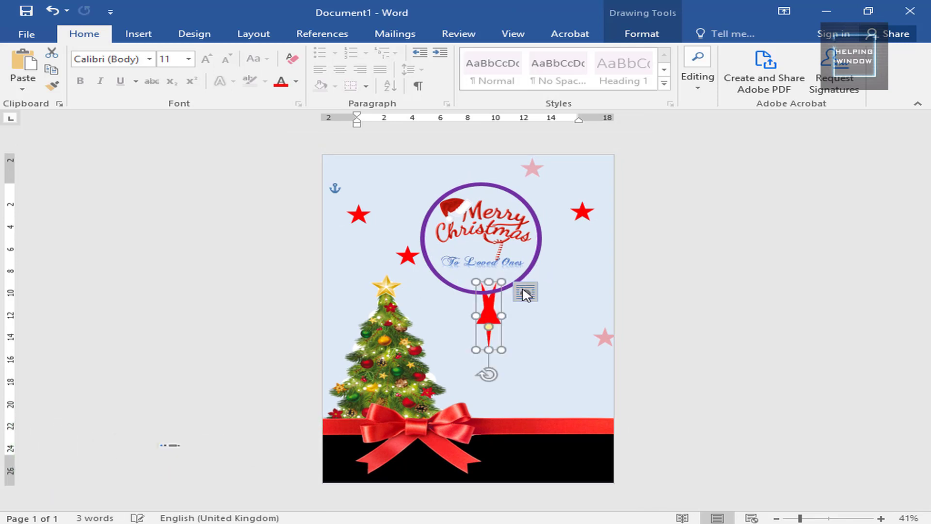
pyautogui.hotkey('ctrl', 'z')
pyautogui.hotkey('ctrl', 'z')
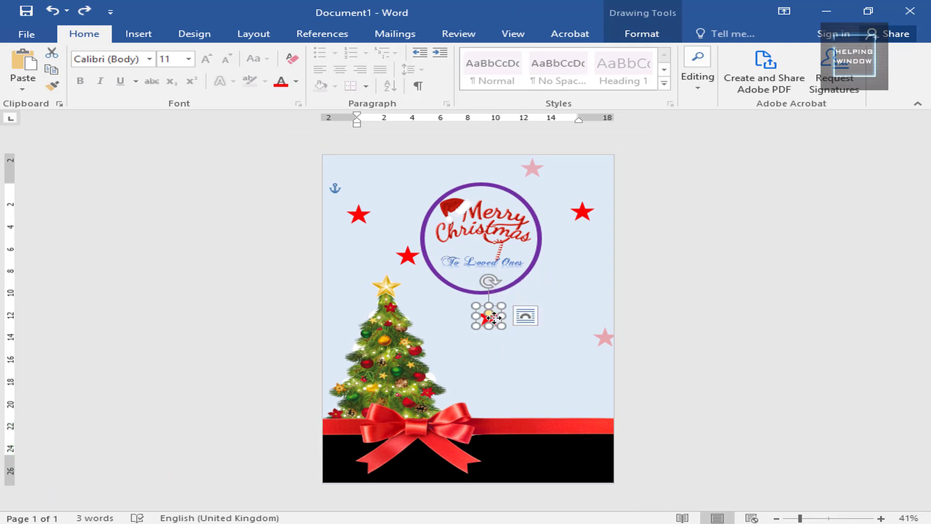
# - Copy the red star below the ring onto the right edge of the purple ring
pyautogui.moveTo(492, 318); pyautogui.dragTo(533, 254)
pyautogui.click(532, 286)
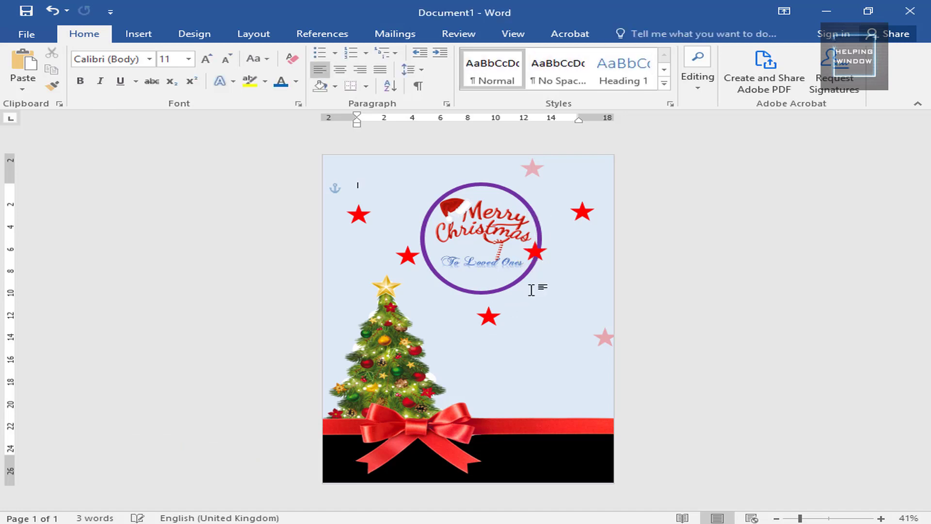
pyautogui.click(534, 252)
pyautogui.click(531, 290)
# - Insert the Santa Claus picture from the merry christmas01 folder, shrunk to about 4.9 cm high by 4.2 cm wide and aligned to the top margin
pyautogui.click(139, 33)
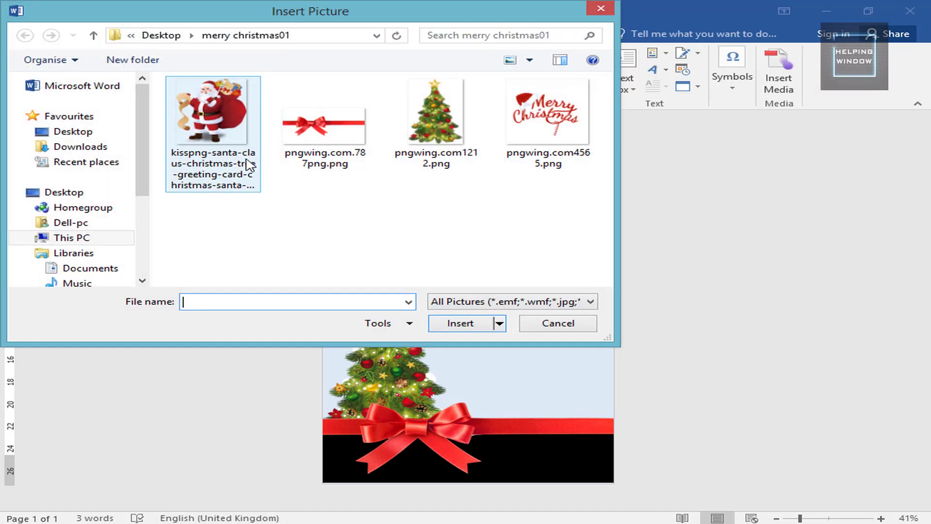
pyautogui.doubleClick(248, 167)
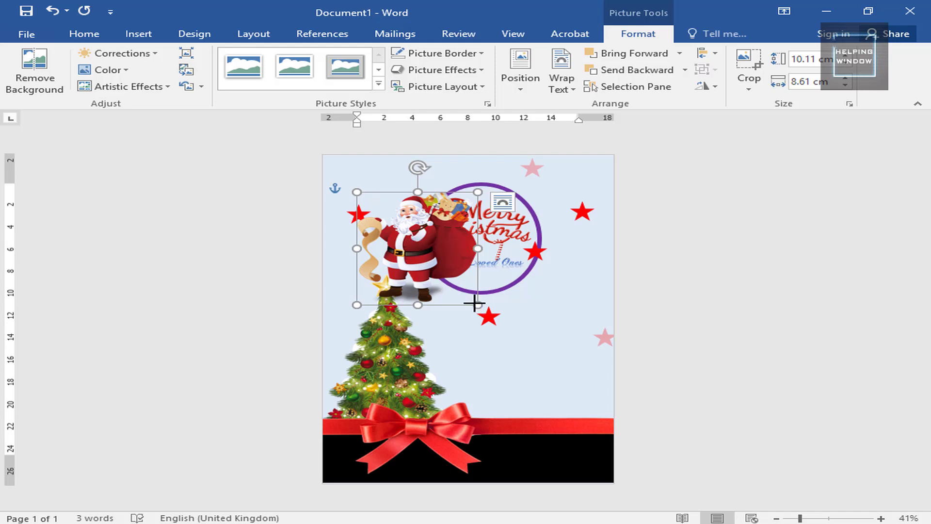
pyautogui.moveTo(474, 303); pyautogui.dragTo(416, 247)
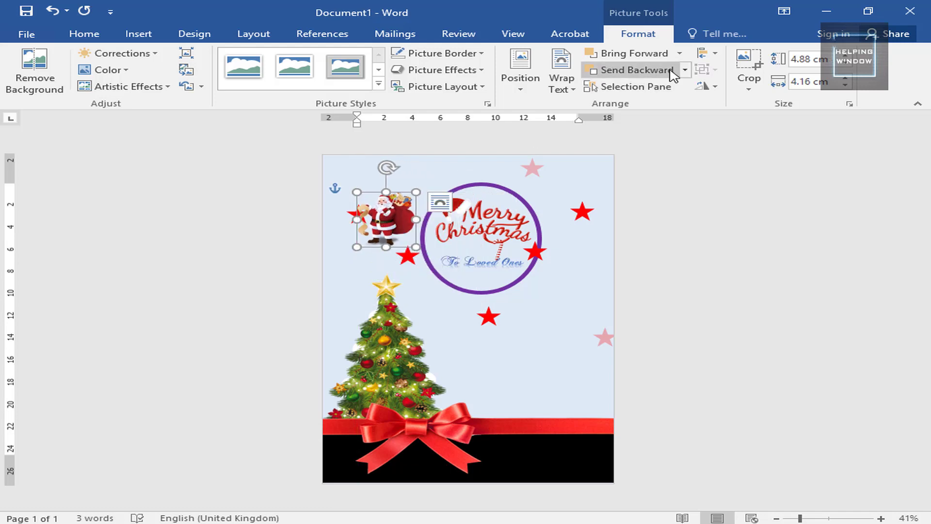
pyautogui.click(704, 54)
pyautogui.click(708, 123)
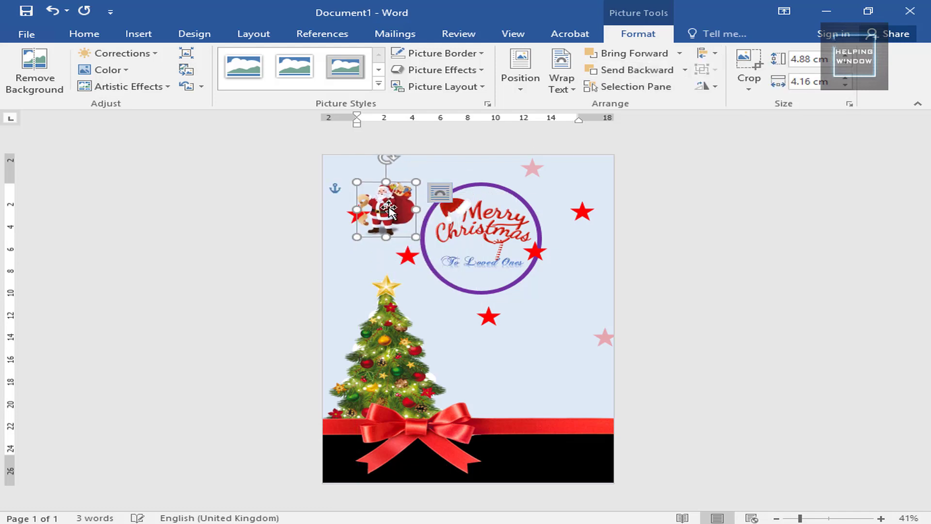
# - Move the Santa picture to the page's lower right, standing on the red ribbon, and enlarge it to about 10.2 cm high by 8.7 cm wide
pyautogui.moveTo(388, 208); pyautogui.dragTo(583, 371)
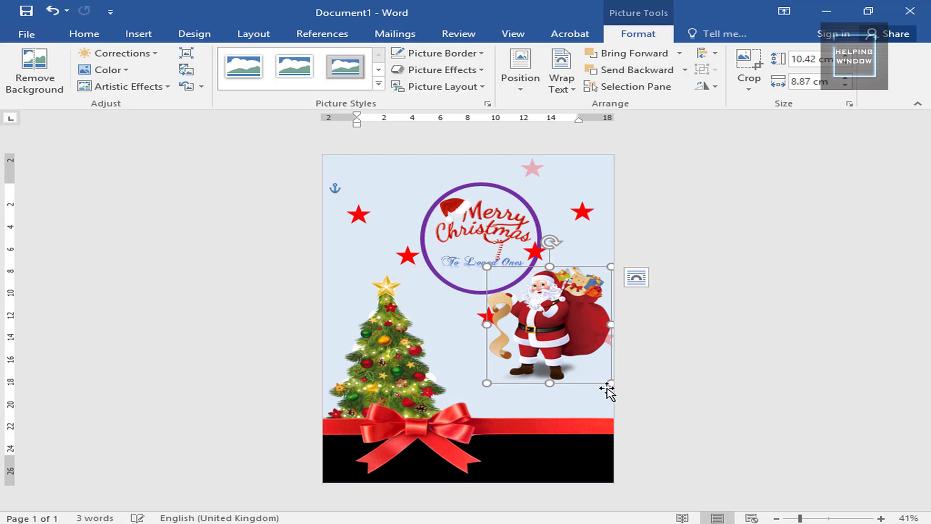
pyautogui.moveTo(599, 376)
pyautogui.mouseDown()
pyautogui.moveTo(563, 349)
pyautogui.moveTo(595, 378)
pyautogui.mouseUp()
pyautogui.moveTo(574, 348); pyautogui.dragTo(575, 383)
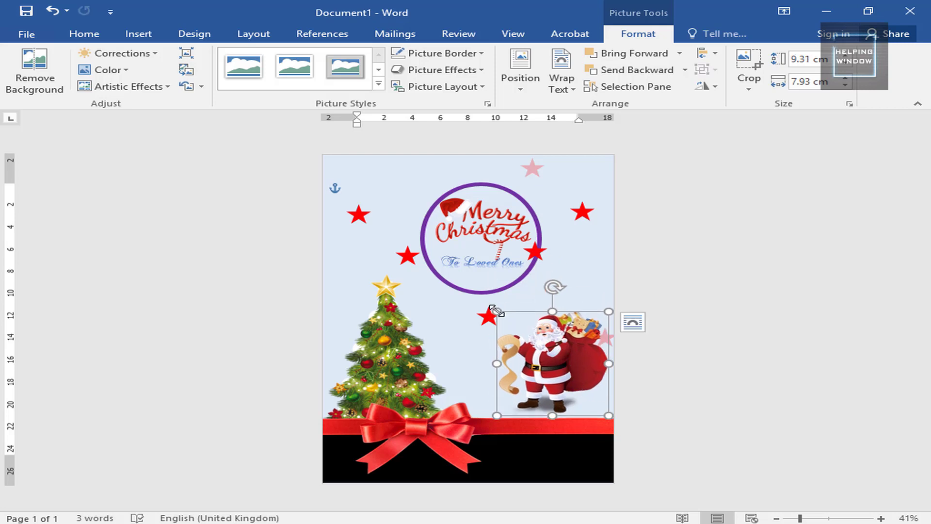
pyautogui.moveTo(496, 310); pyautogui.dragTo(489, 306)
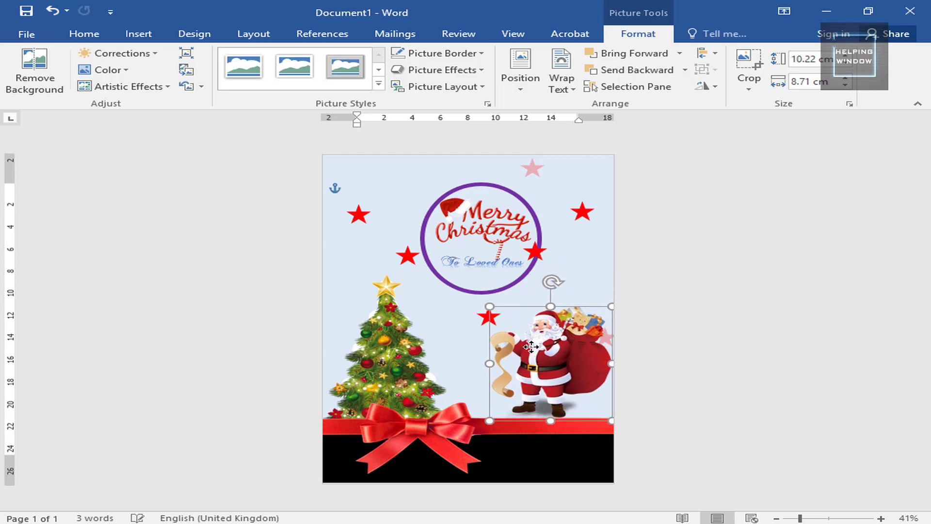
pyautogui.press('Down')
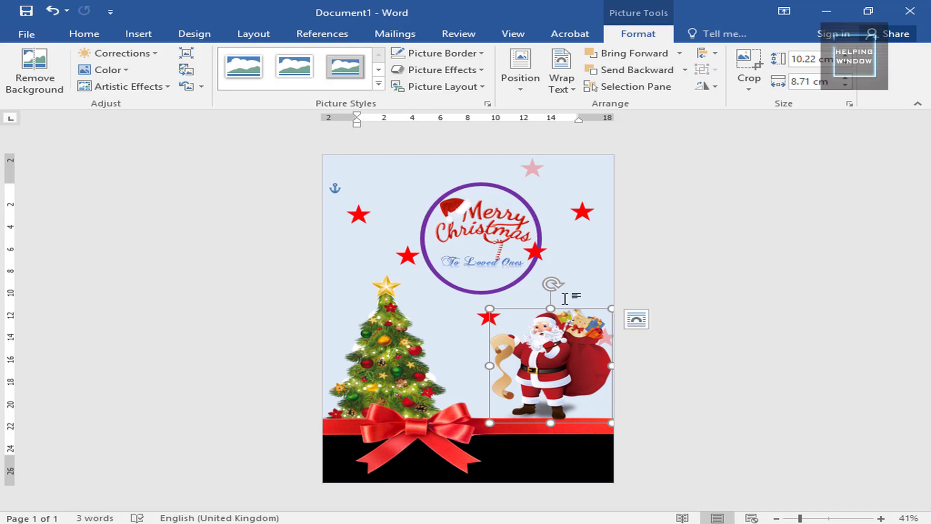
pyautogui.click(579, 282)
pyautogui.scroll(3, 485, 297)
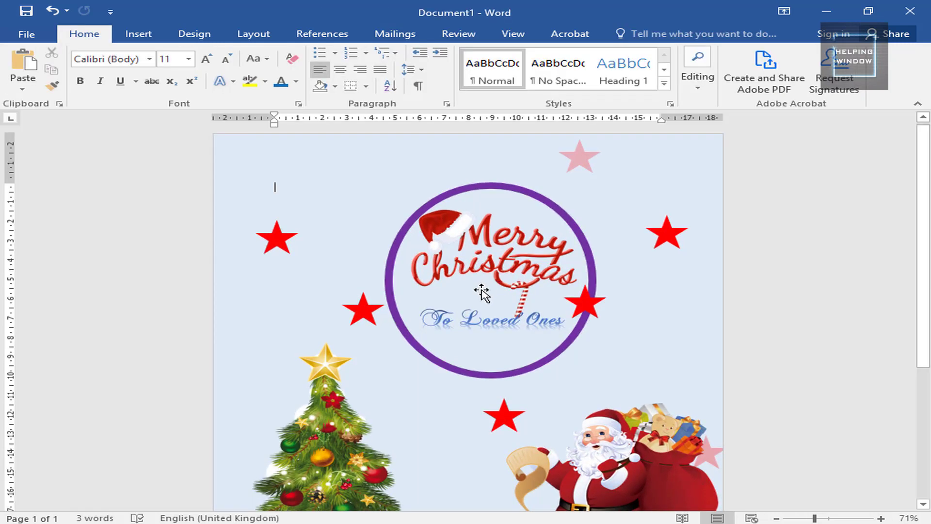
pyautogui.scroll(-3, 460, 319)
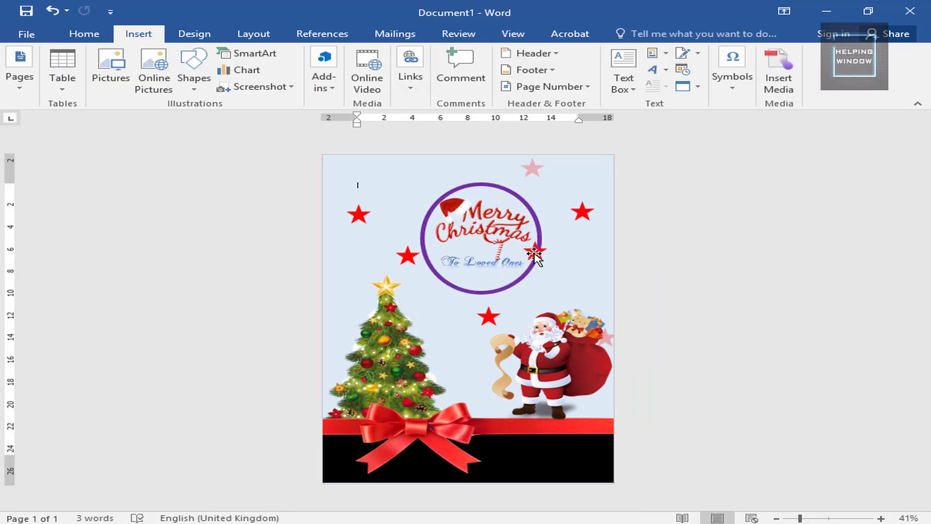
# - Copy the star on the ring's right edge to the ring's upper edge and nudge the copy down and right onto the outline
pyautogui.click(535, 253)
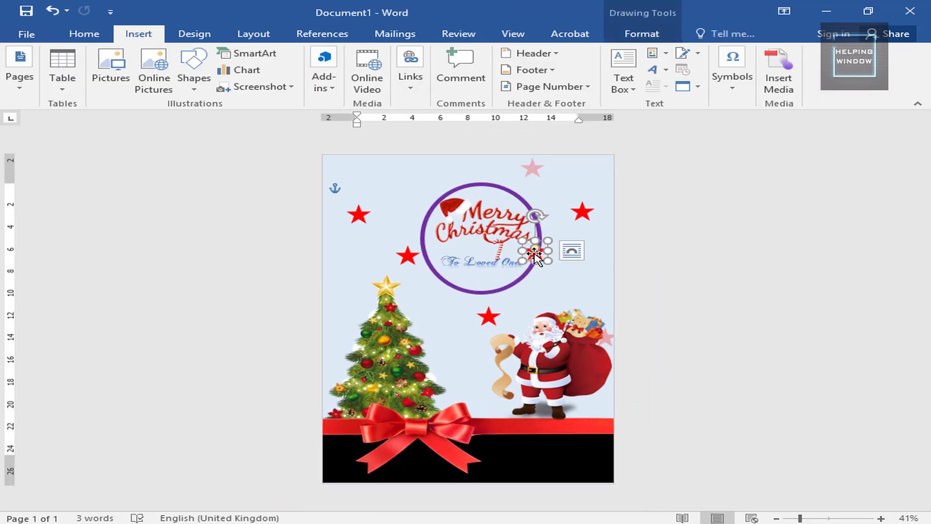
pyautogui.moveTo(529, 244); pyautogui.dragTo(493, 198)
pyautogui.press('Down')
pyautogui.press('Down')
pyautogui.press('Down')
pyautogui.press('Down')
pyautogui.press('Down')
pyautogui.press('Down')
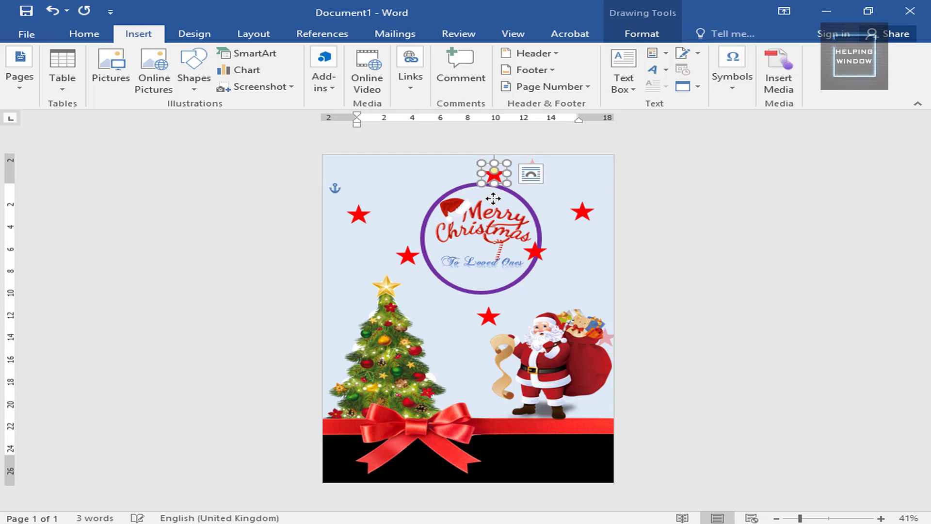
pyautogui.press('Right')
pyautogui.press('Right')
pyautogui.press('Right')
pyautogui.press('Right')
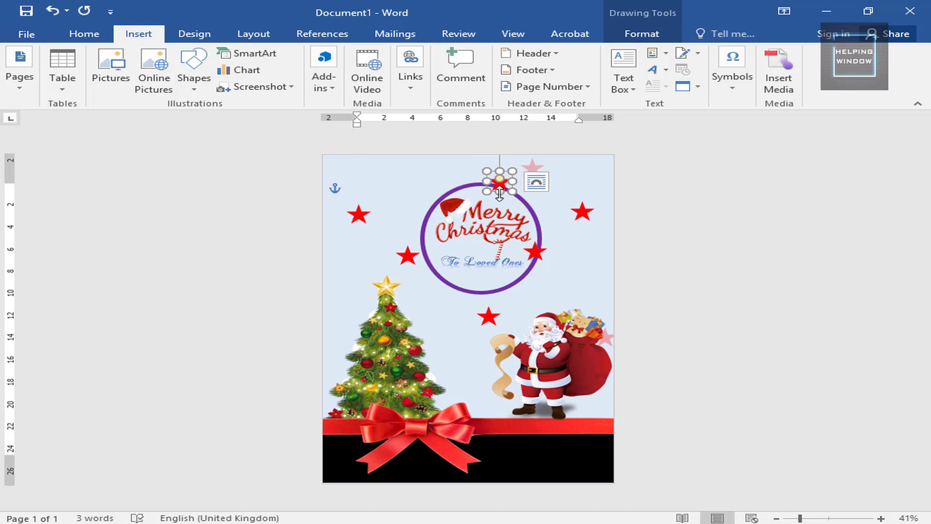
pyautogui.click(536, 204)
pyautogui.click(597, 277)
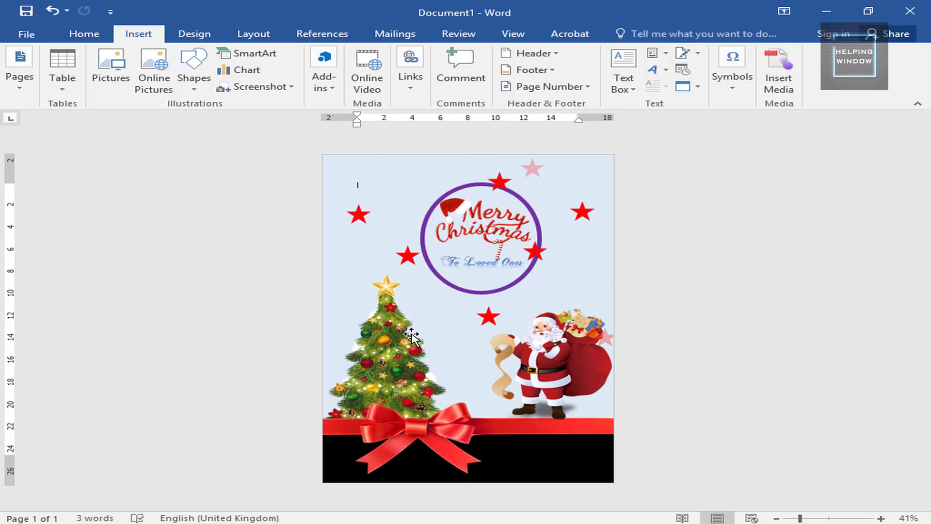
pyautogui.keyDown('ctrl'); pyautogui.scroll(3, 401, 343); pyautogui.keyUp('ctrl')
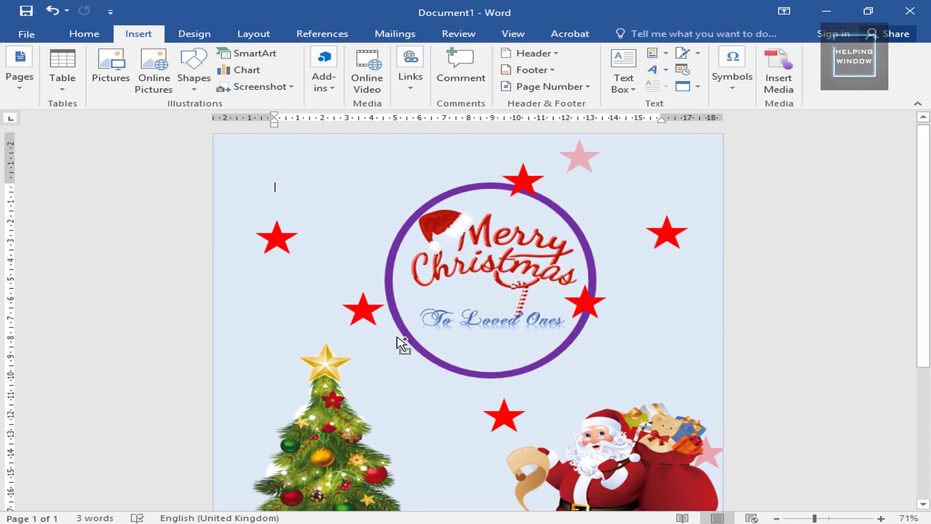
pyautogui.keyDown('ctrl'); pyautogui.scroll(-3, 401, 343); pyautogui.keyUp('ctrl')
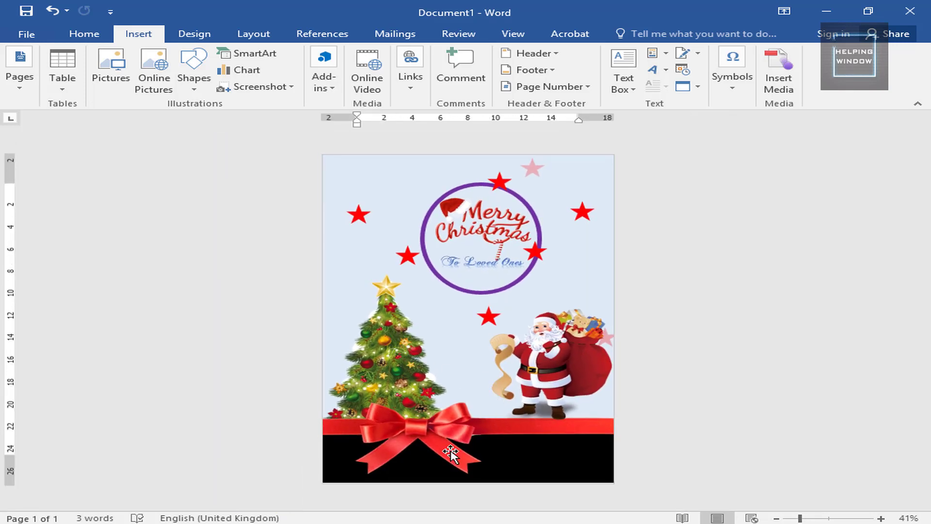
# - Insert the picture of Christmas garland corners with red flowers and baubles from the Marry Christmas folder
pyautogui.doubleClick(351, 186)
pyautogui.click(144, 37)
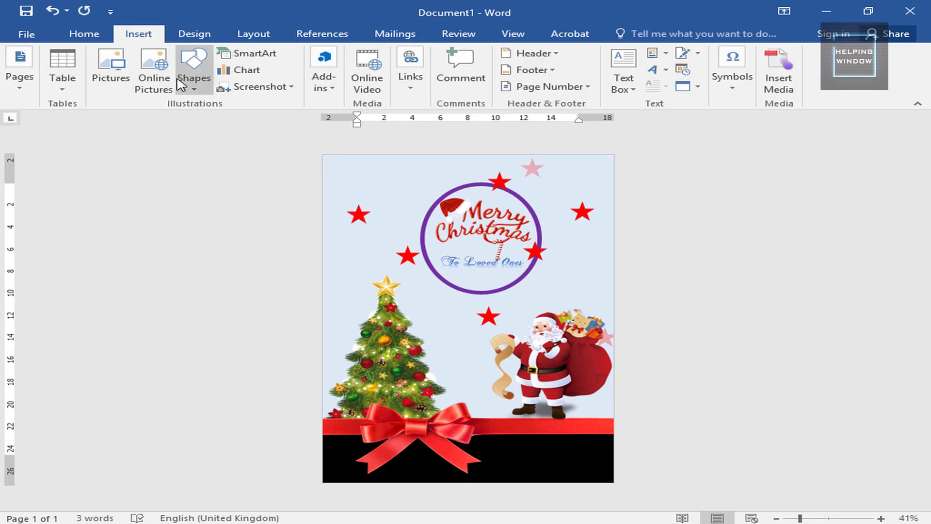
pyautogui.click(112, 73)
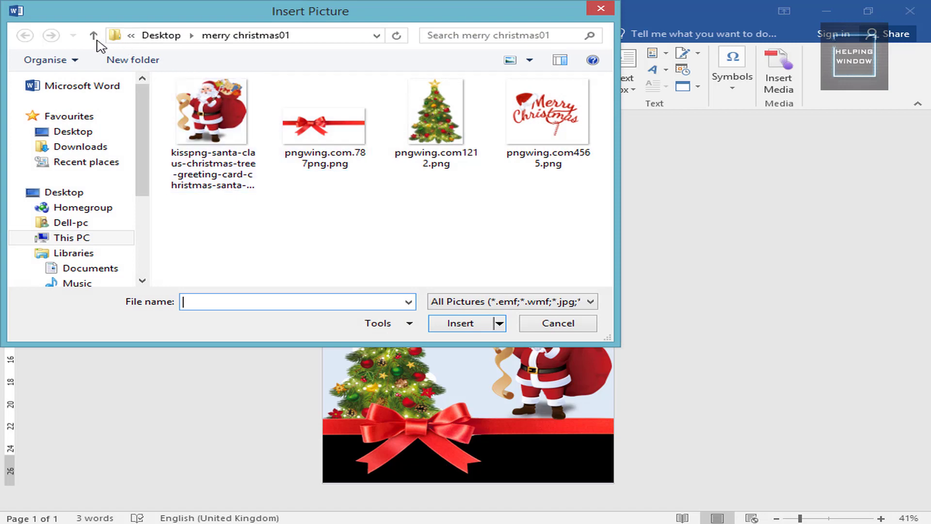
pyautogui.click(94, 36)
pyautogui.doubleClick(218, 114)
pyautogui.click(248, 236)
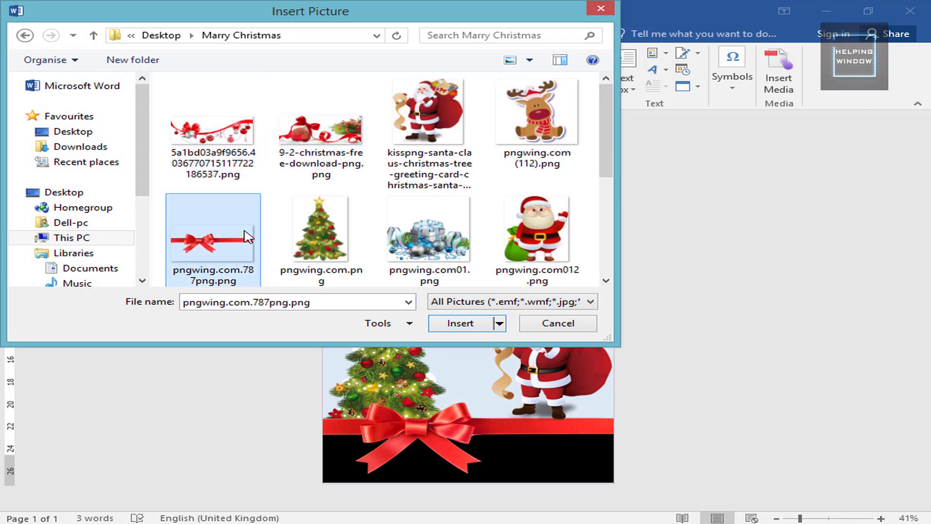
pyautogui.scroll(-3, 249, 237)
pyautogui.doubleClick(232, 180)
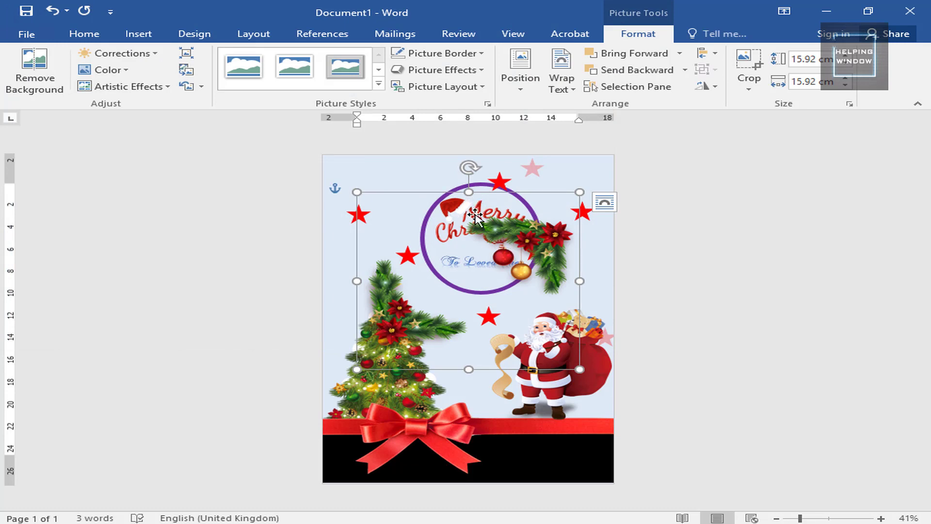
# - Crop the garland picture to its upper-right garland piece, about 9.77 cm high by 8.69 cm wide
pyautogui.moveTo(477, 213)
pyautogui.mouseDown()
pyautogui.moveTo(449, 205)
pyautogui.moveTo(463, 203)
pyautogui.mouseUp()
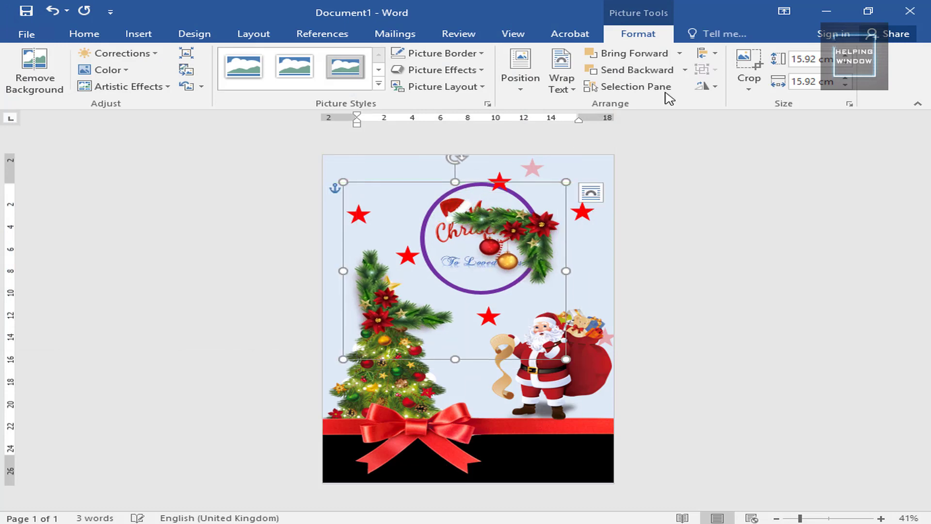
pyautogui.click(749, 60)
pyautogui.moveTo(361, 336); pyautogui.dragTo(444, 291)
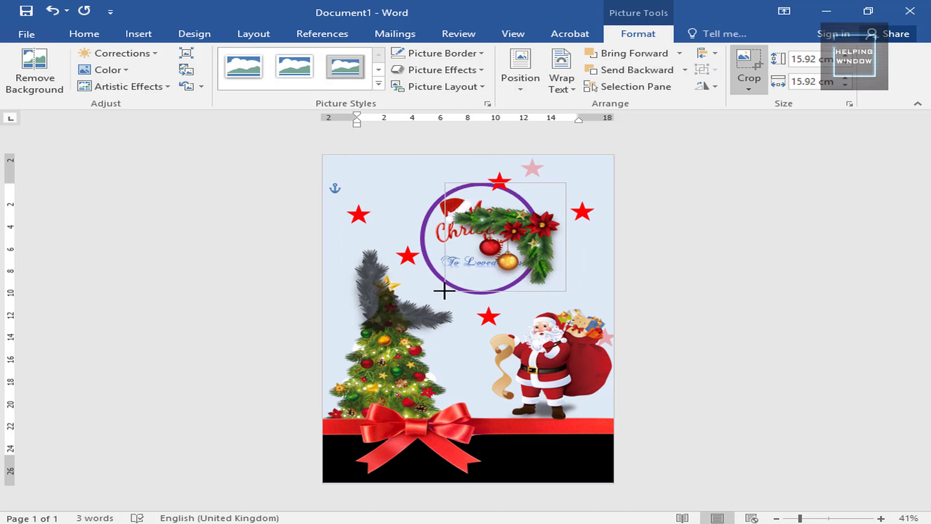
pyautogui.click(577, 274)
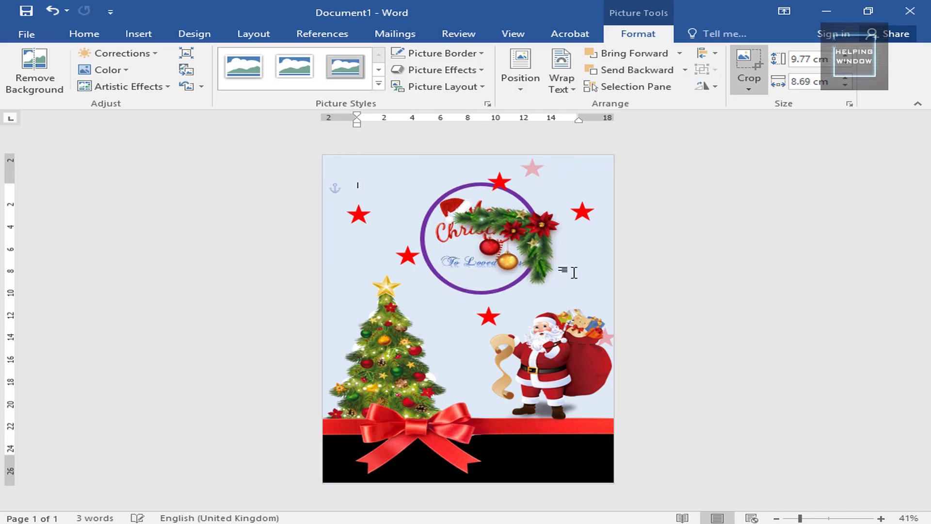
# - Move the cropped garland off the greeting ring into the page's upper-right corner
pyautogui.click(536, 228)
pyautogui.moveTo(536, 228); pyautogui.dragTo(584, 228)
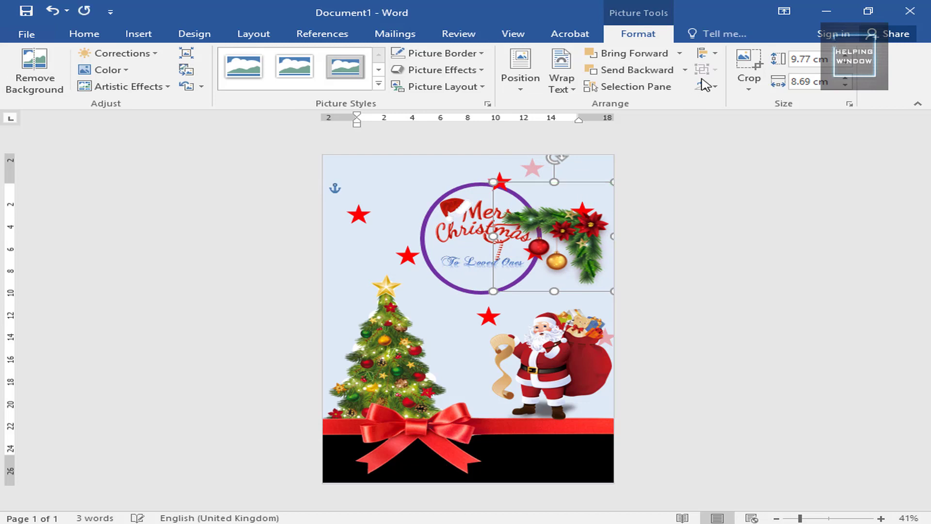
pyautogui.click(706, 56)
pyautogui.click(742, 132)
pyautogui.moveTo(567, 237); pyautogui.dragTo(568, 183)
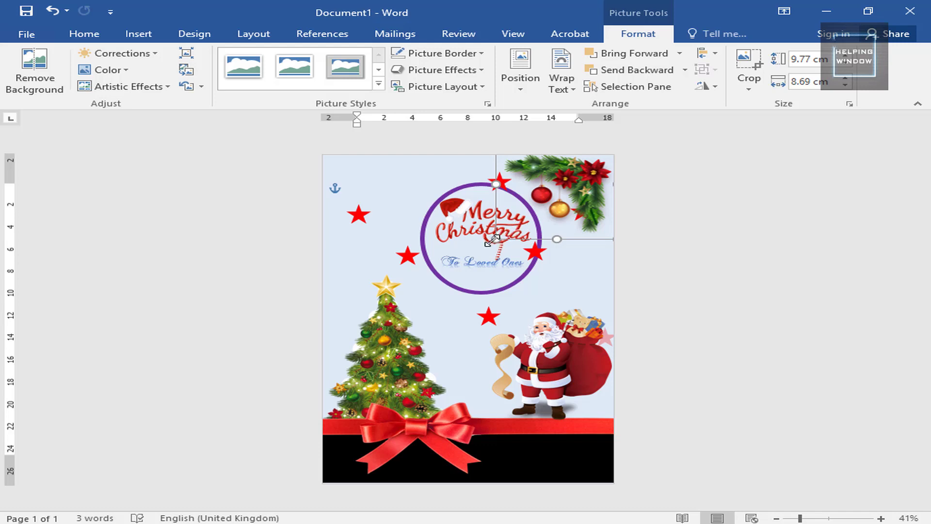
# - Shrink the corner garland to about 7.86 cm high by 7 cm wide and nudge it slightly into the page corner
pyautogui.moveTo(492, 239); pyautogui.dragTo(519, 217)
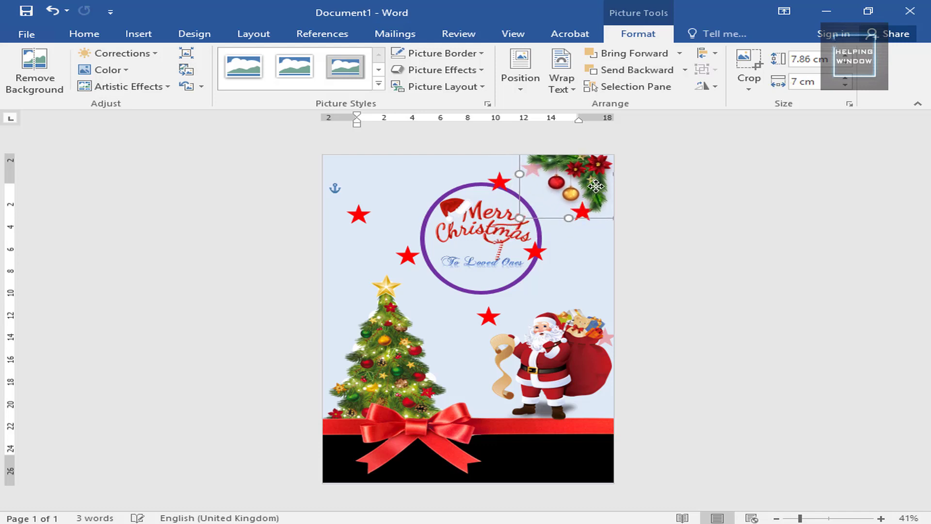
pyautogui.moveTo(591, 184)
pyautogui.mouseDown()
pyautogui.moveTo(603, 187)
pyautogui.moveTo(595, 186)
pyautogui.mouseUp()
pyautogui.click(661, 231)
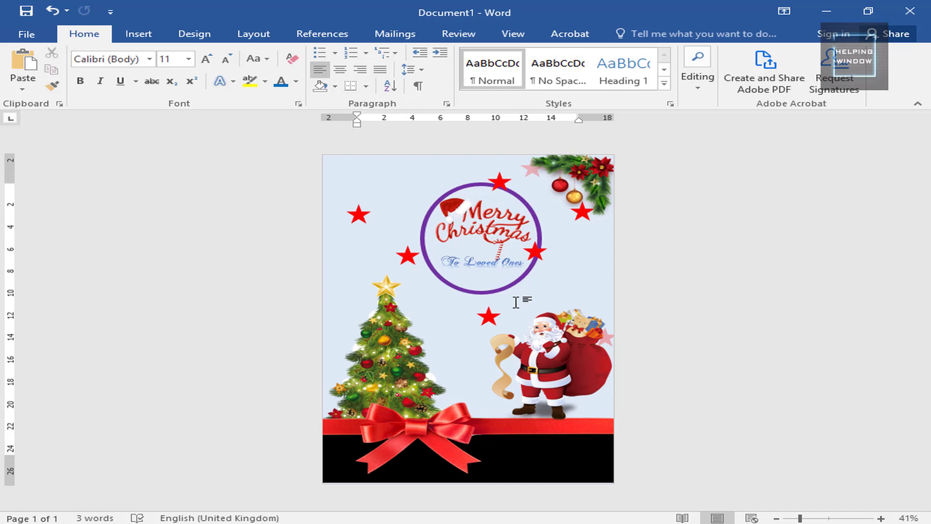
pyautogui.scroll(-2, 516, 302)
pyautogui.scroll(3, 496, 309)
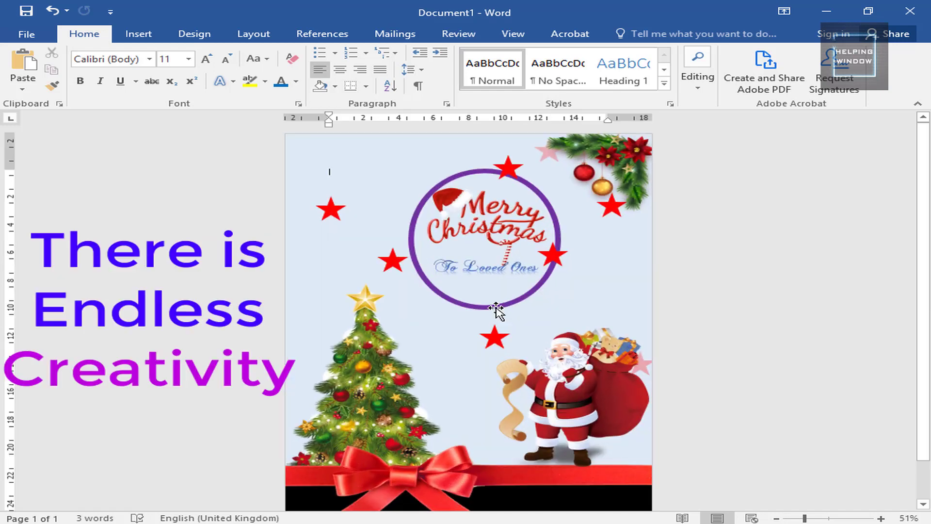
pyautogui.scroll(-1, 421, 302)
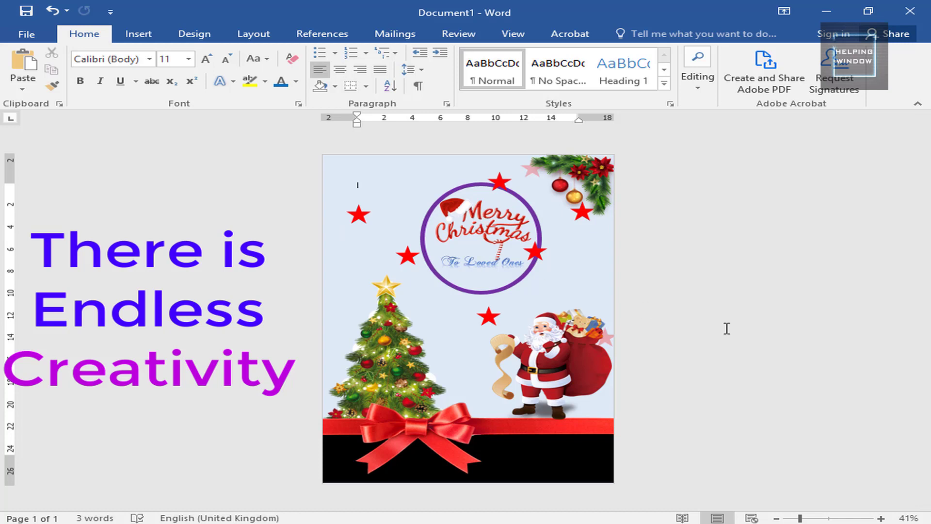
pyautogui.click(539, 492)
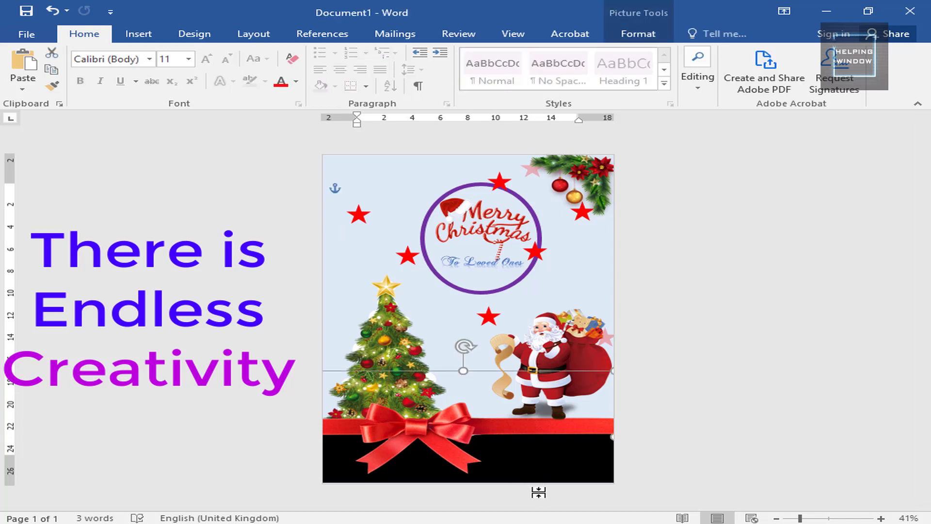
pyautogui.click(688, 447)
pyautogui.click(604, 217)
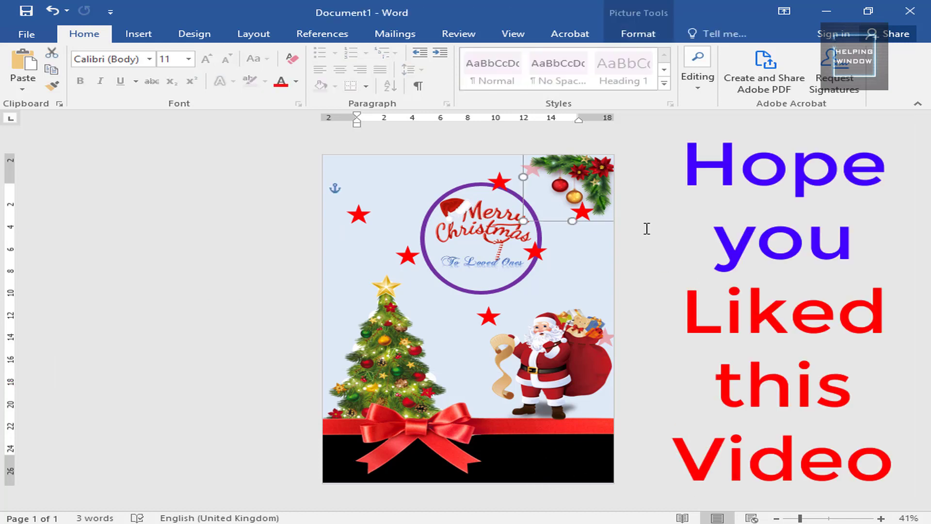
pyautogui.click(617, 248)
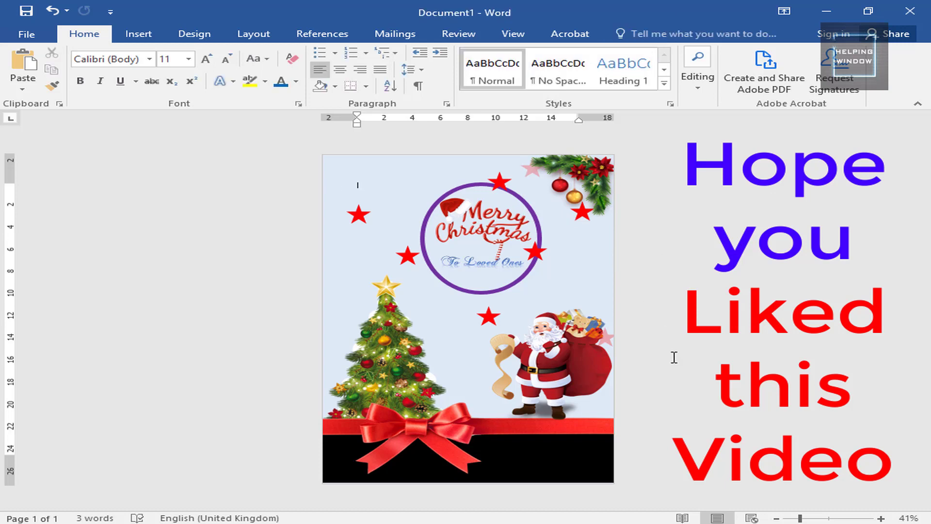
pyautogui.tripleClick(697, 347)
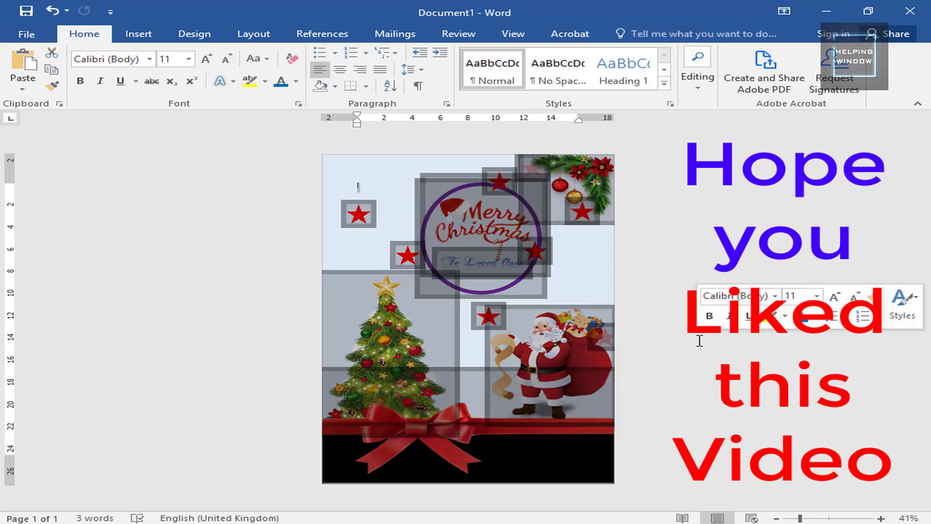